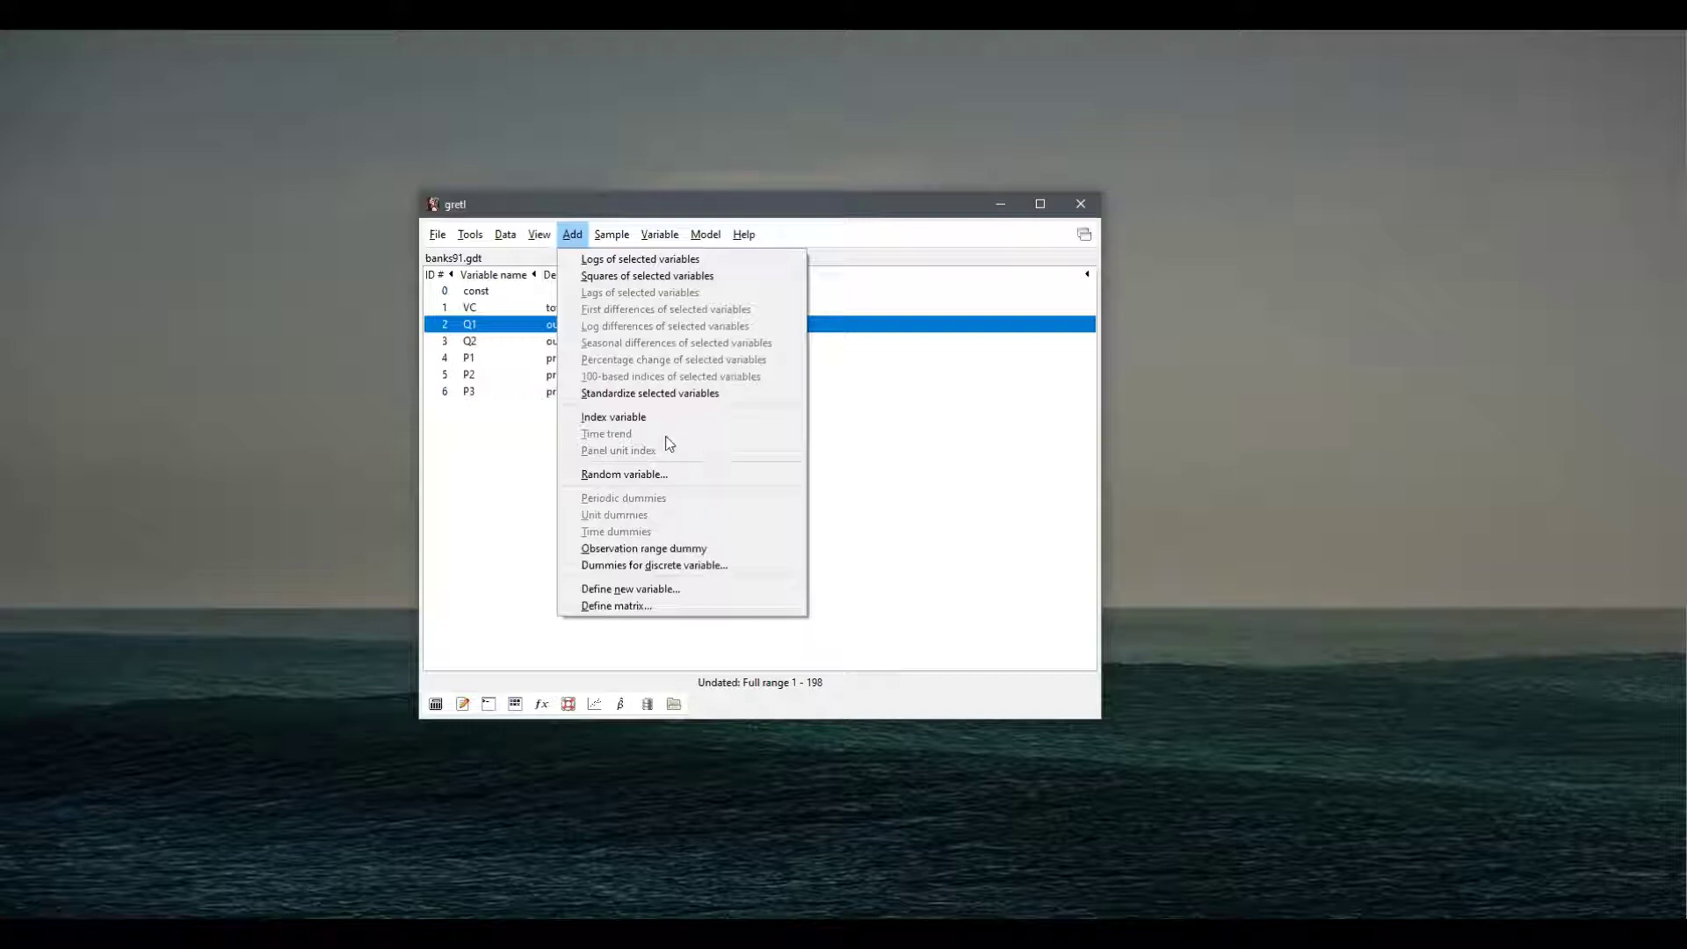
# Display the data values of the total variable costs variable VC and close the listing.
pyautogui.click(456, 454)
pyautogui.press('Up')
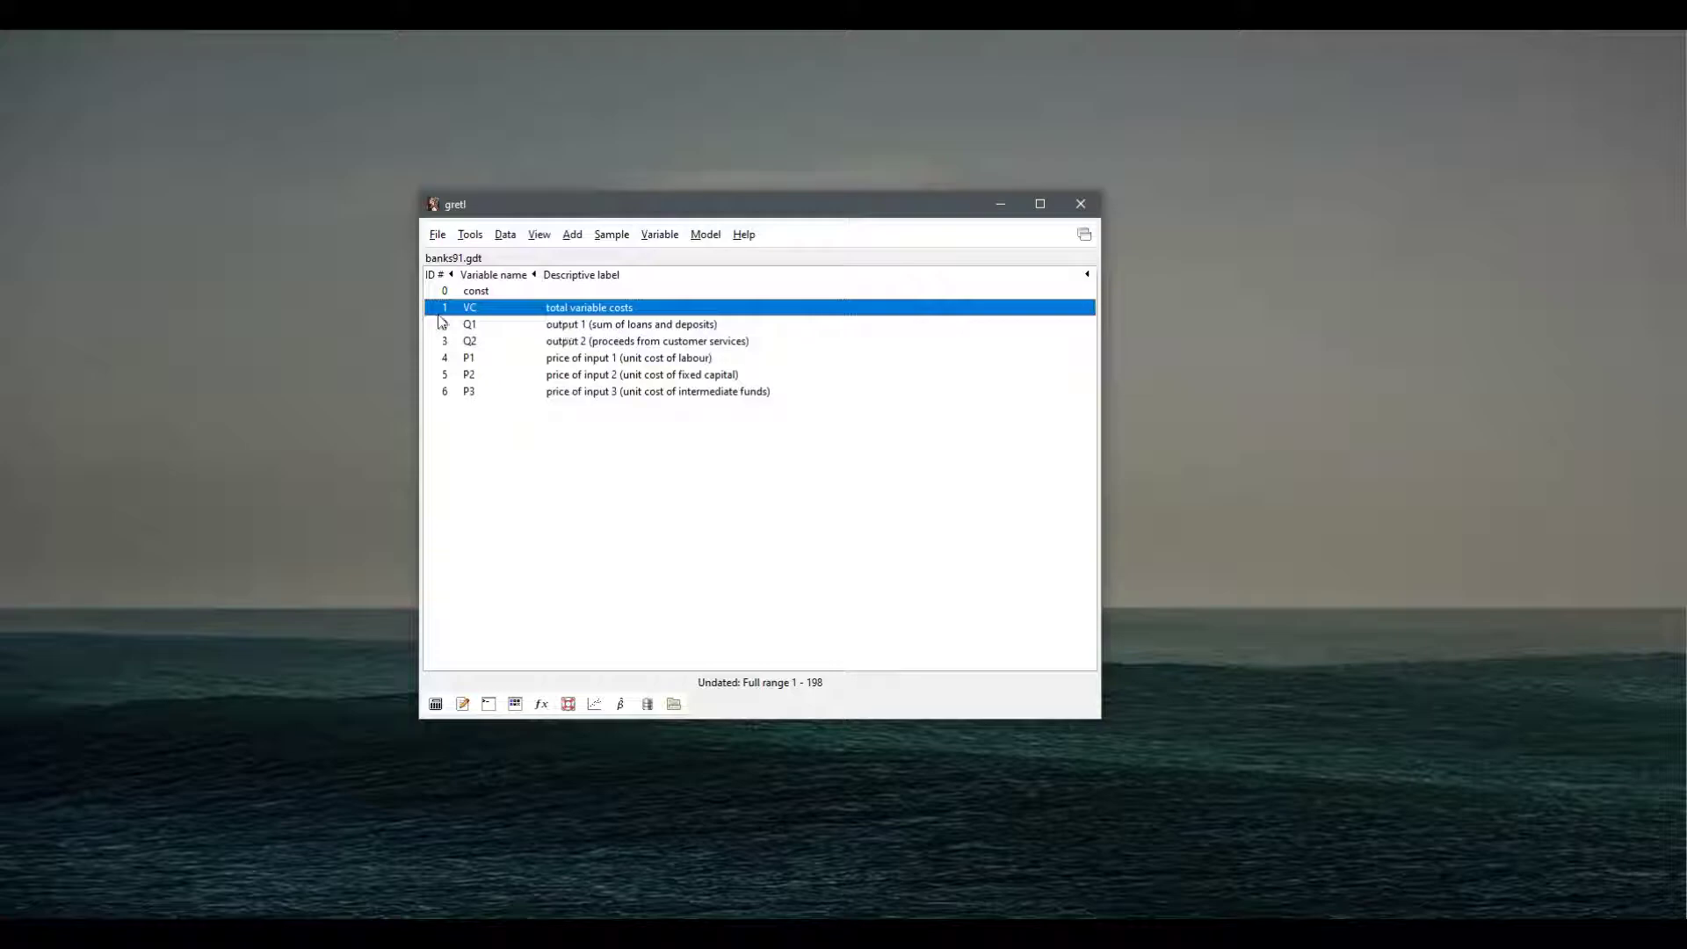
pyautogui.doubleClick(612, 309)
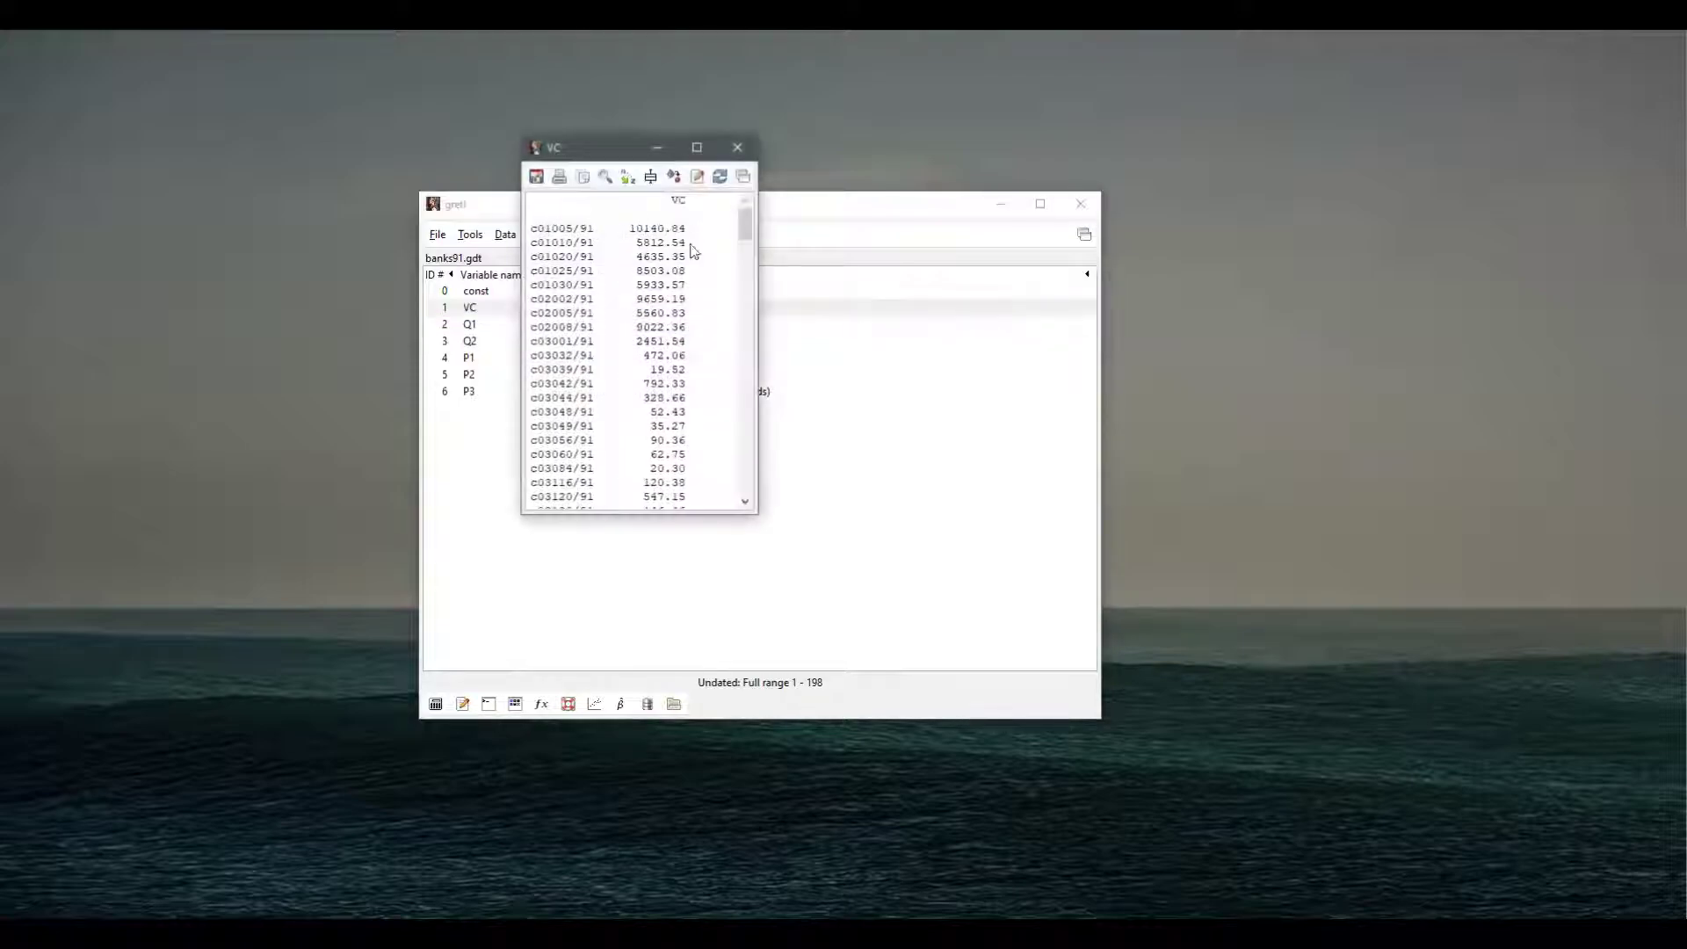
pyautogui.click(738, 149)
# Show the summary statistics of VC, check its minimum and close the results.
pyautogui.rightClick(586, 310)
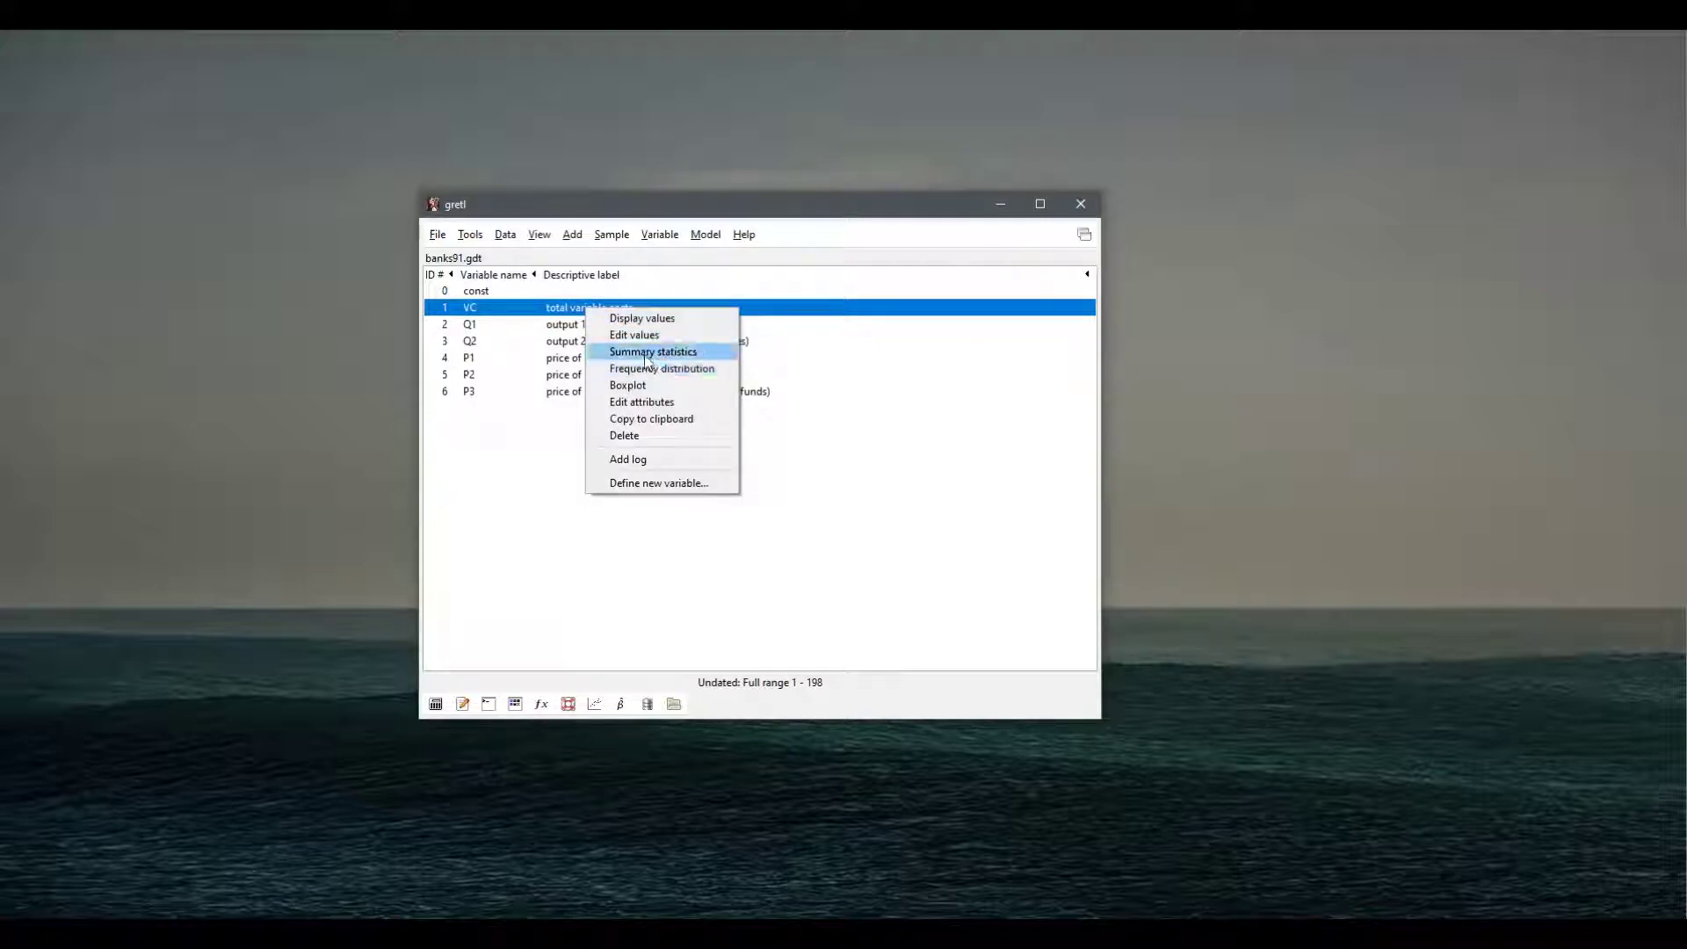
pyautogui.click(695, 352)
pyautogui.moveTo(518, 354); pyautogui.dragTo(791, 353)
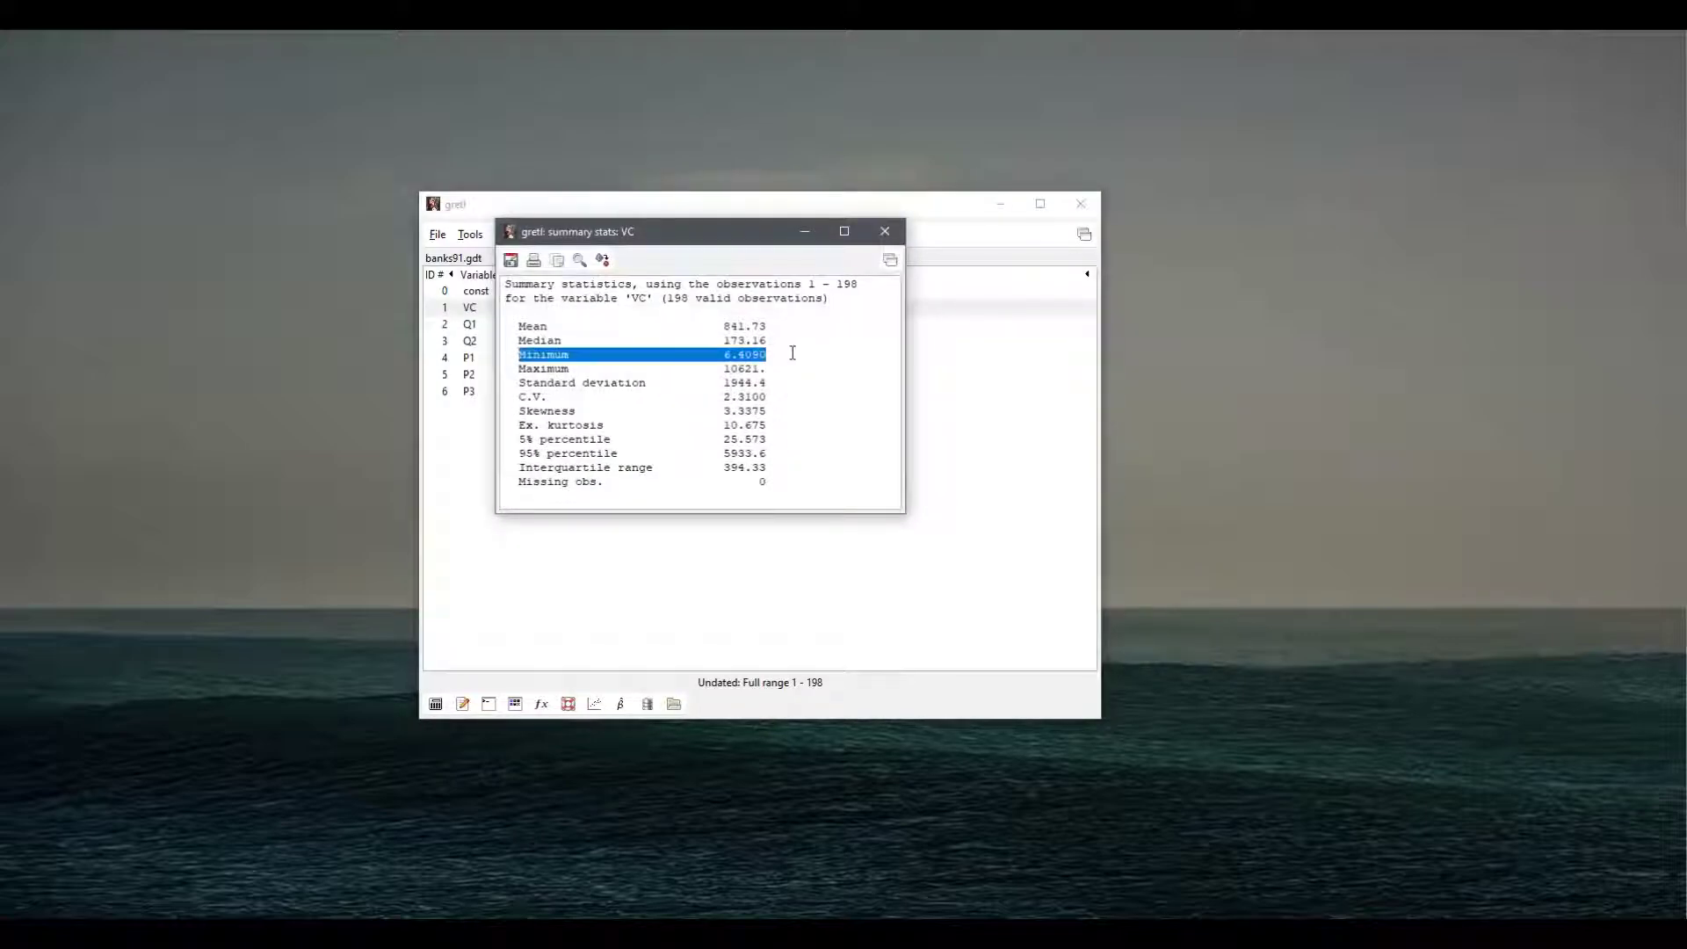
pyautogui.click(794, 352)
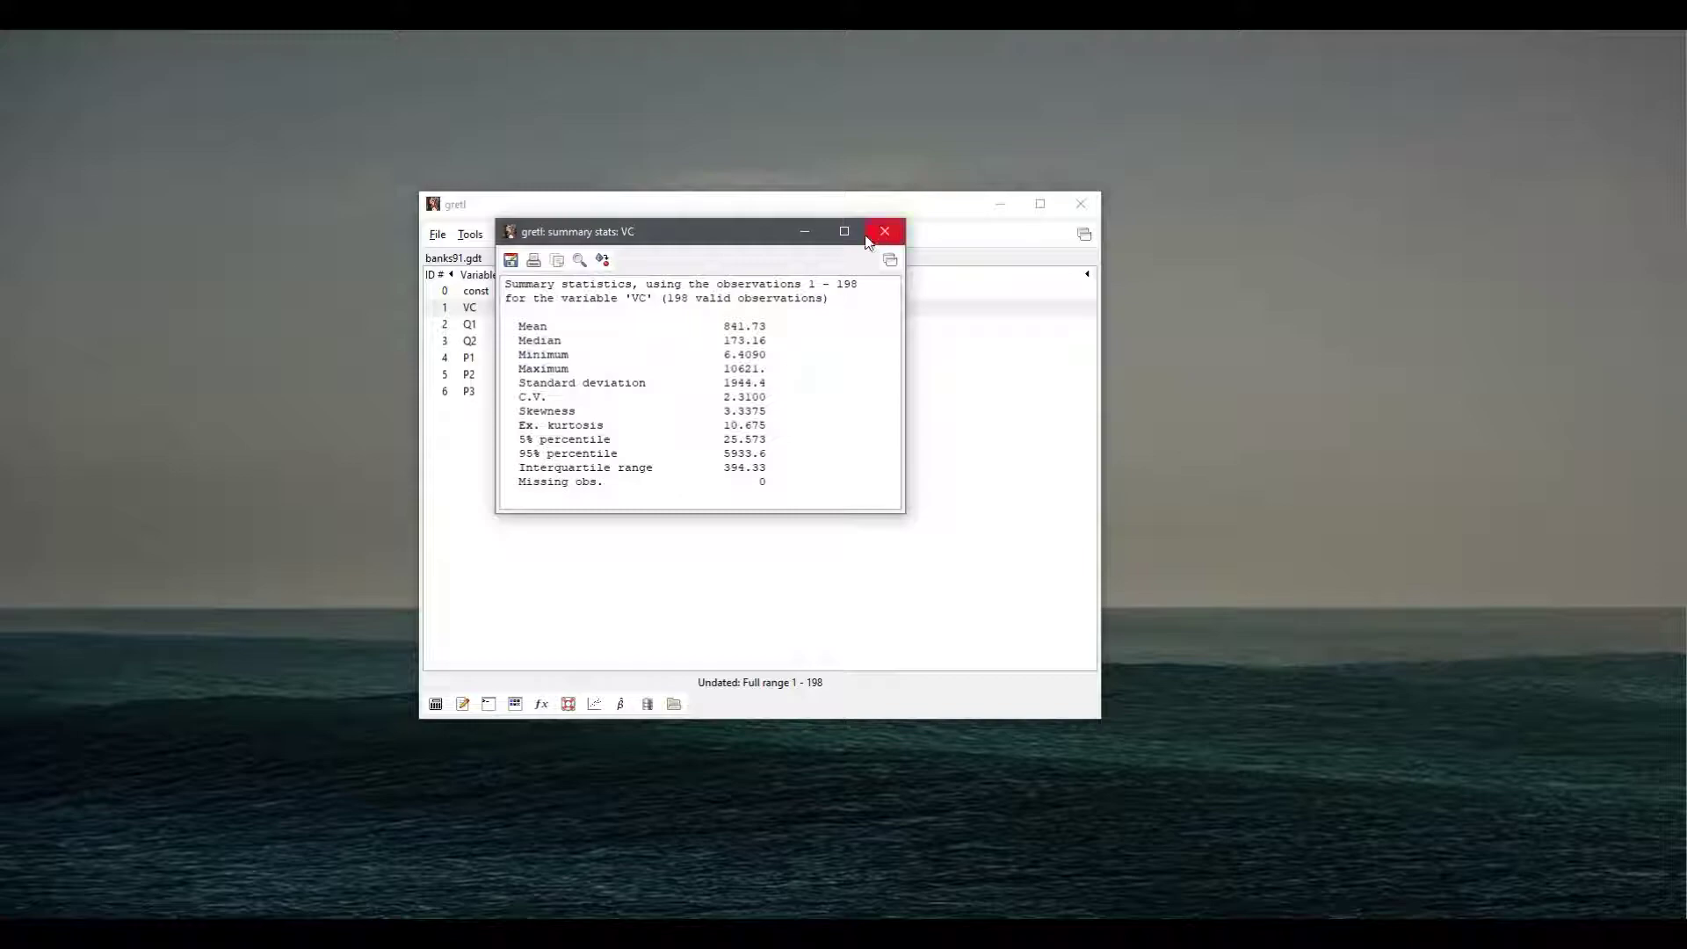
pyautogui.click(894, 231)
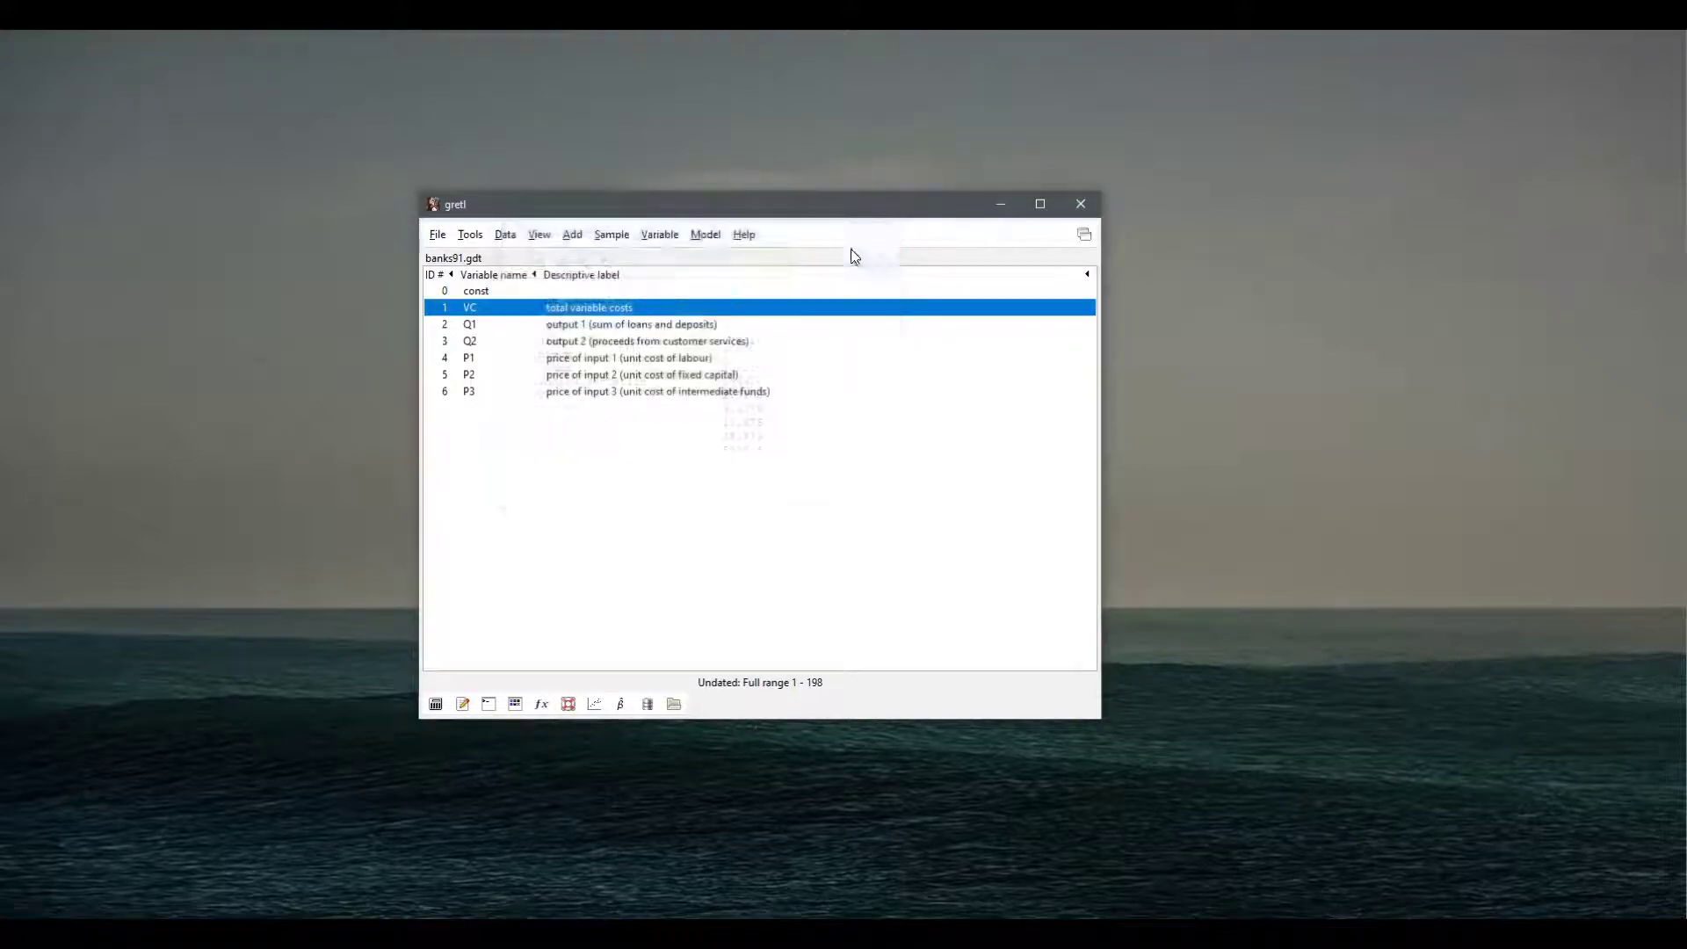
# Display the values of VC again and open the series in the data editor.
pyautogui.rightClick(620, 303)
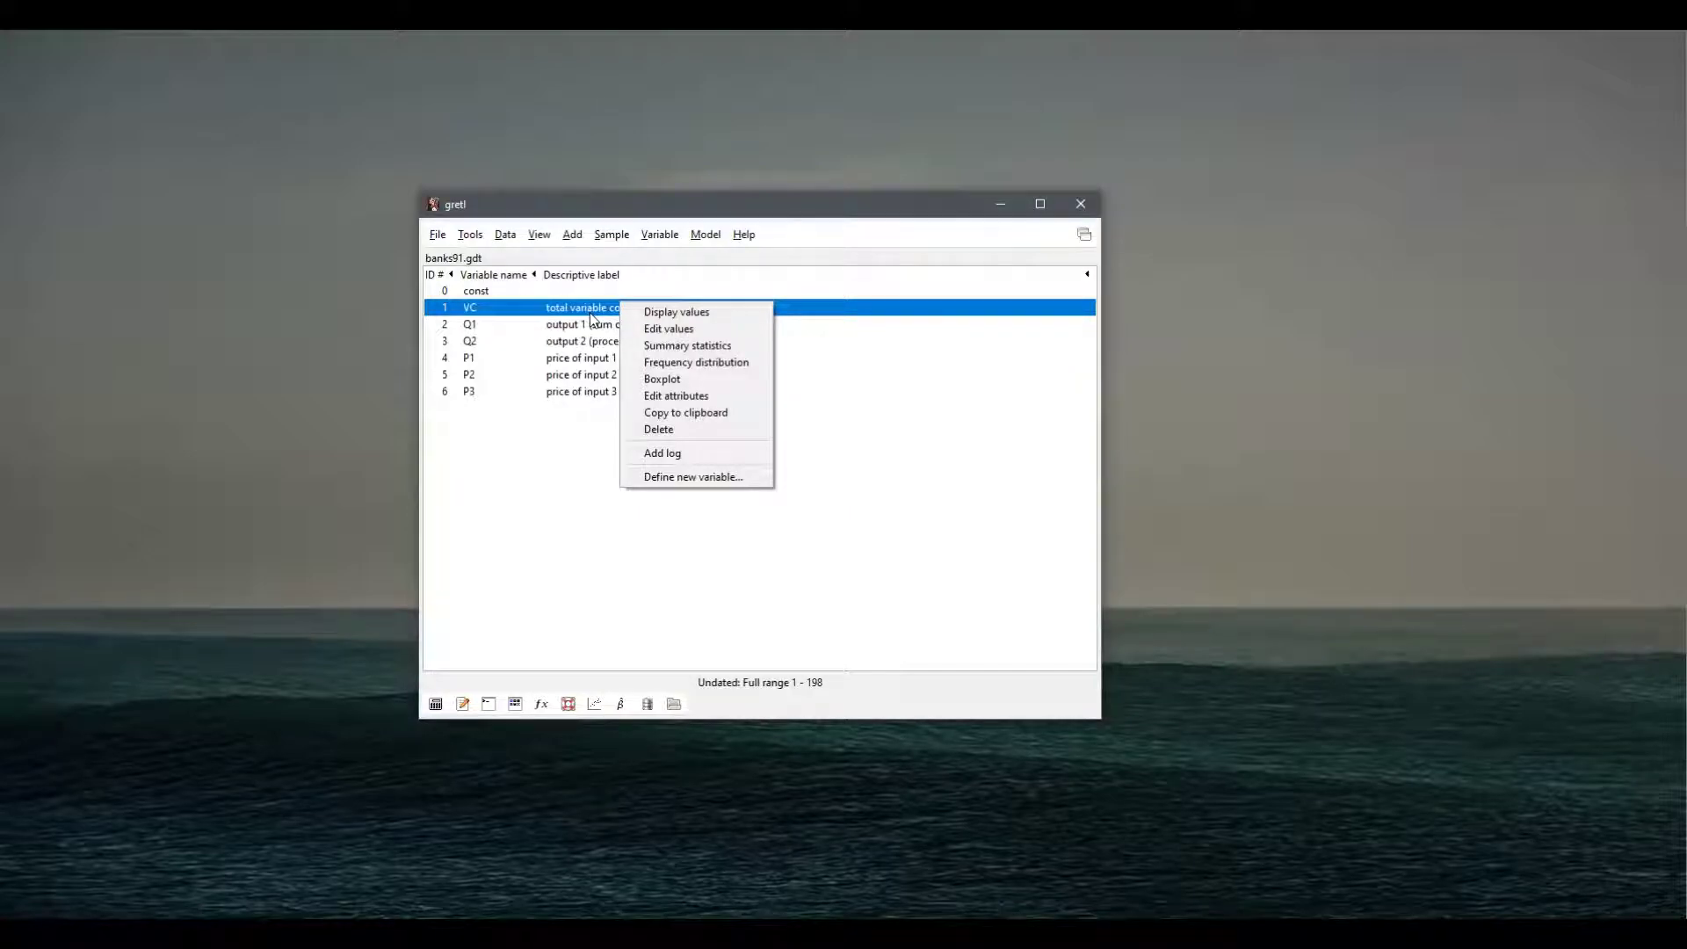
pyautogui.click(591, 318)
pyautogui.rightClick(589, 311)
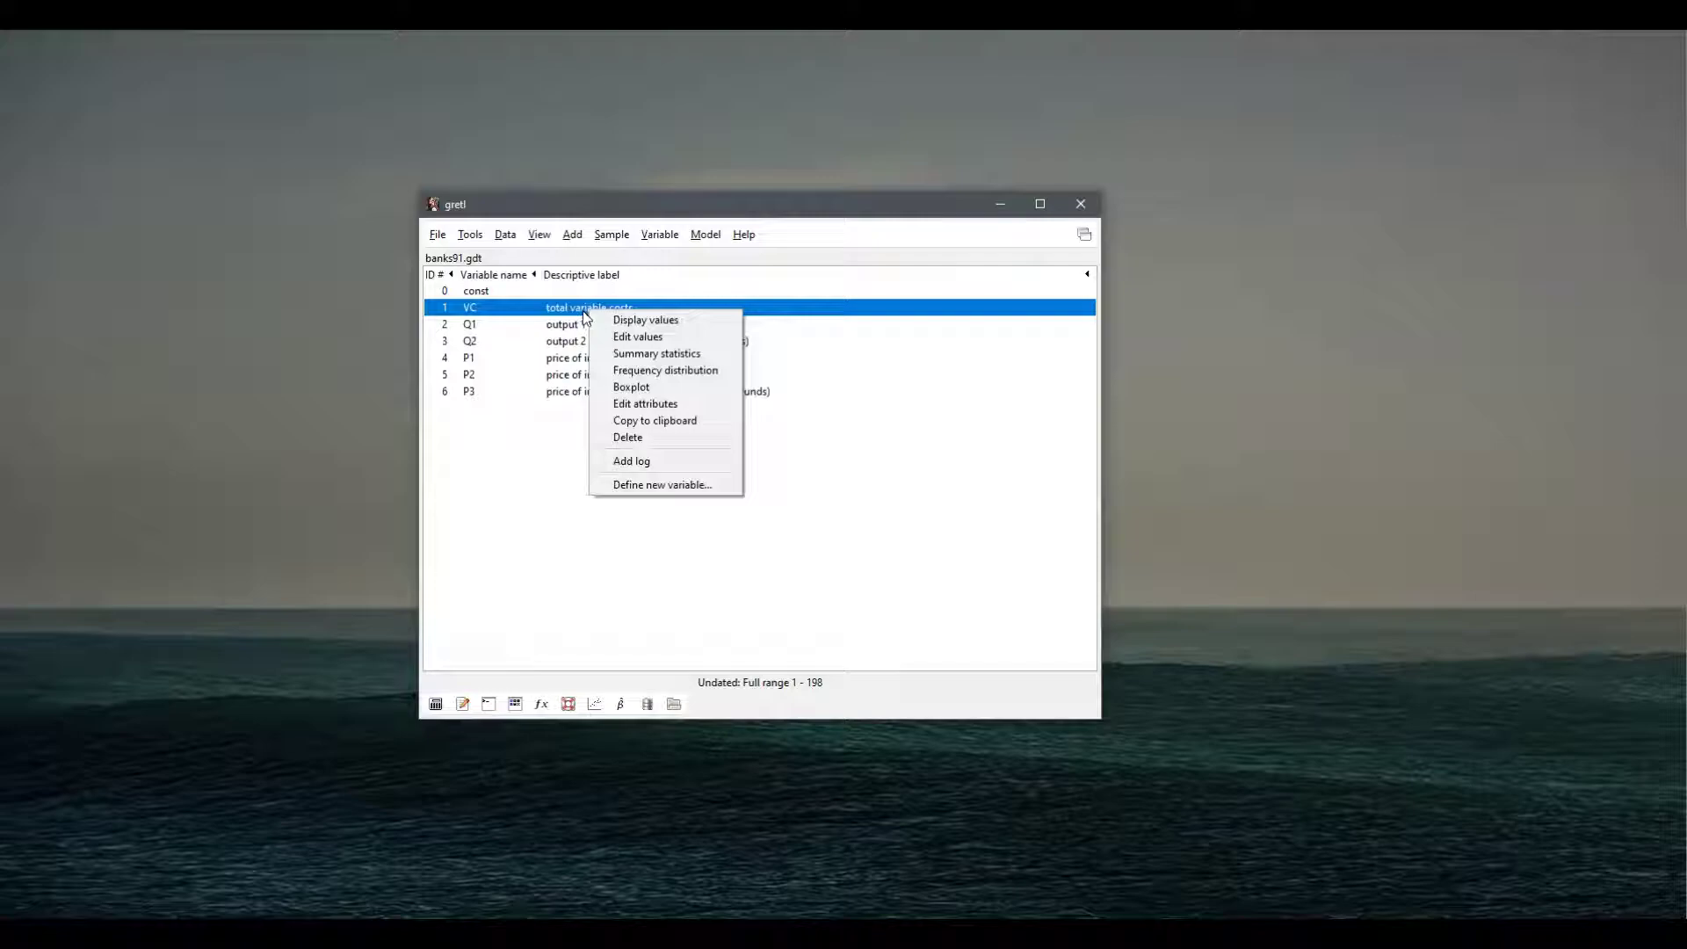
pyautogui.doubleClick(563, 312)
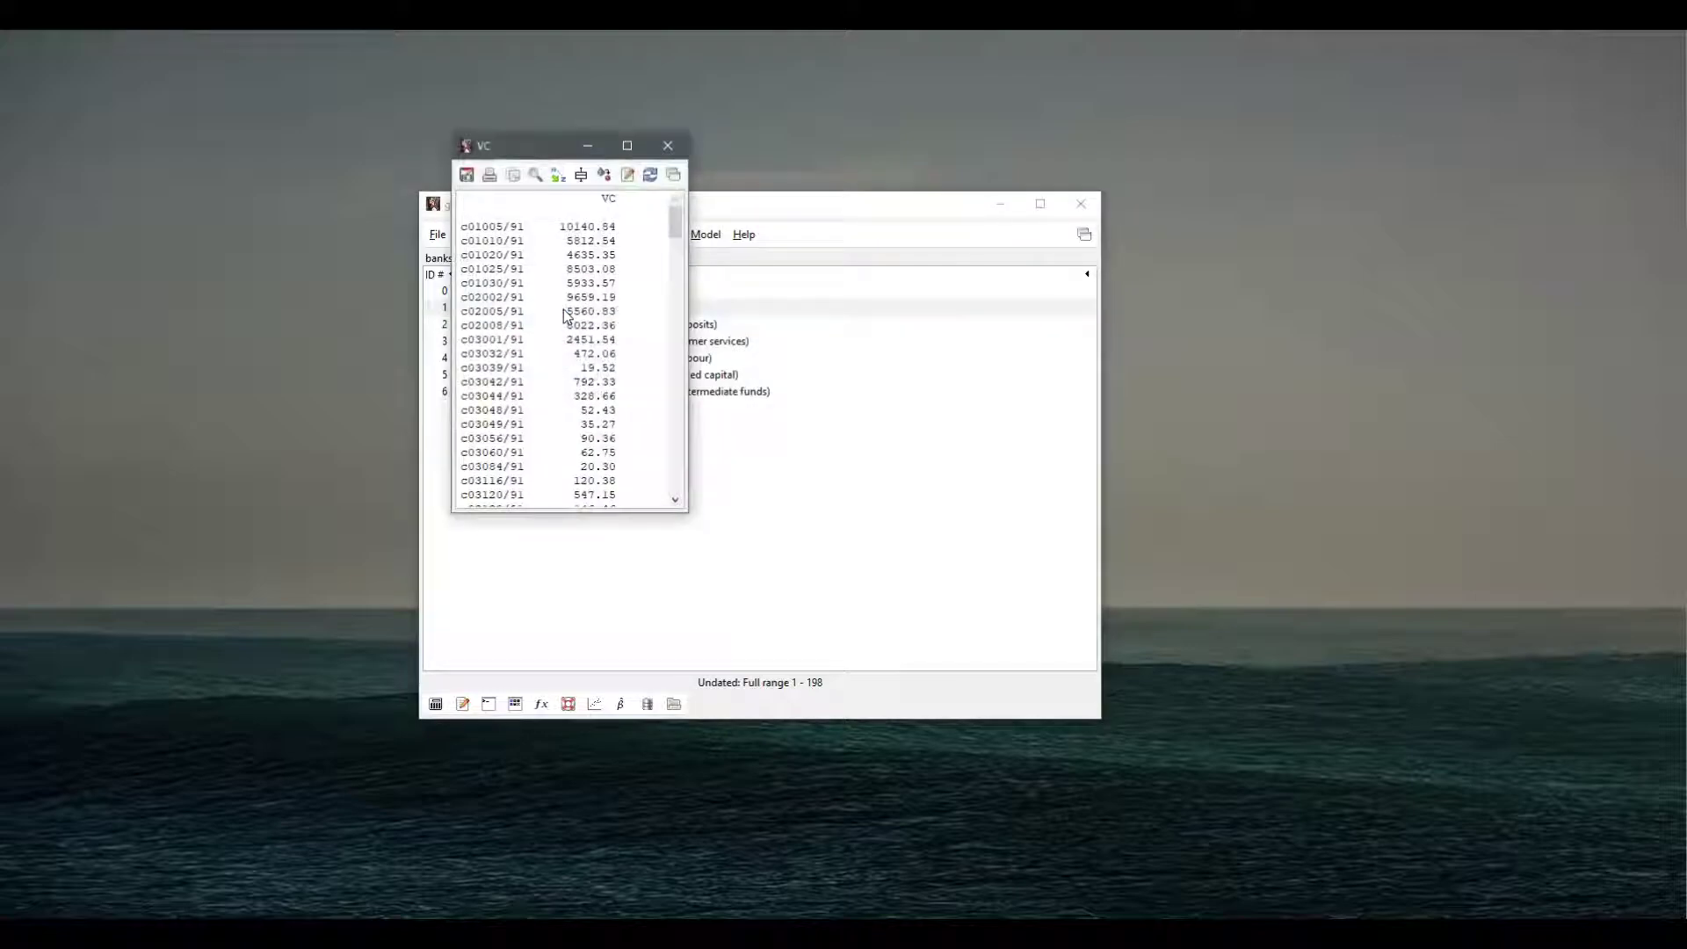
pyautogui.moveTo(563, 145); pyautogui.dragTo(549, 313)
pyautogui.click(614, 341)
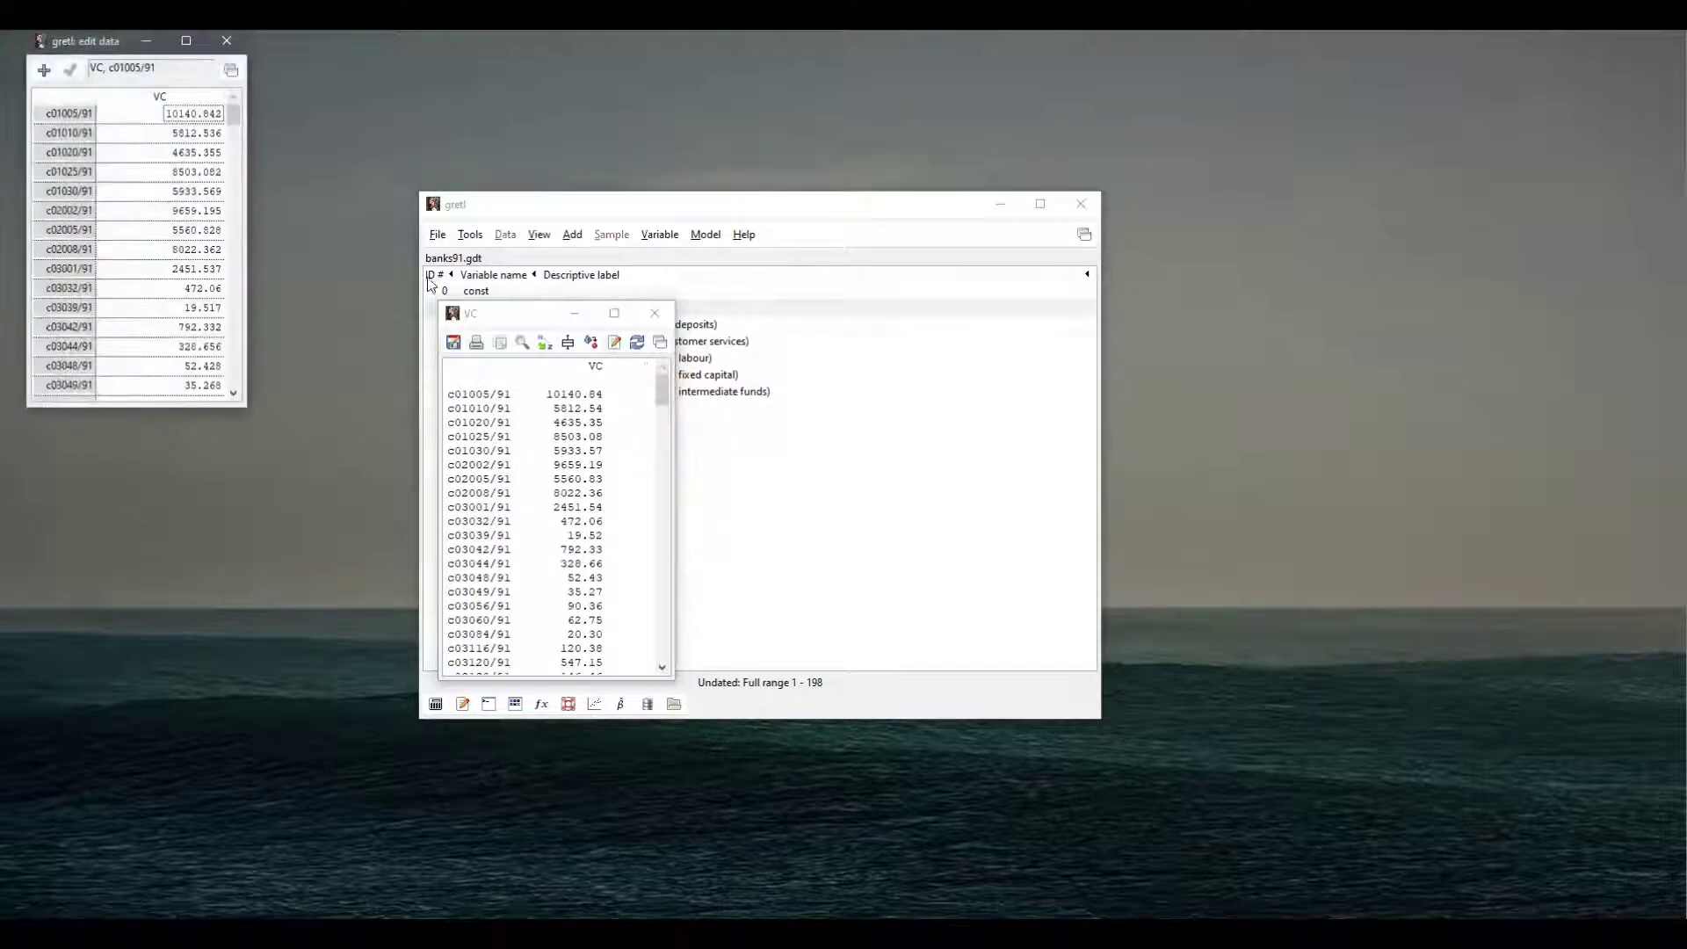
# Set VC for observation c01005/91 to -99, save the change to the data set and close the value listing.
pyautogui.moveTo(123, 44); pyautogui.dragTo(348, 126)
pyautogui.click(398, 200)
pyautogui.click(400, 200)
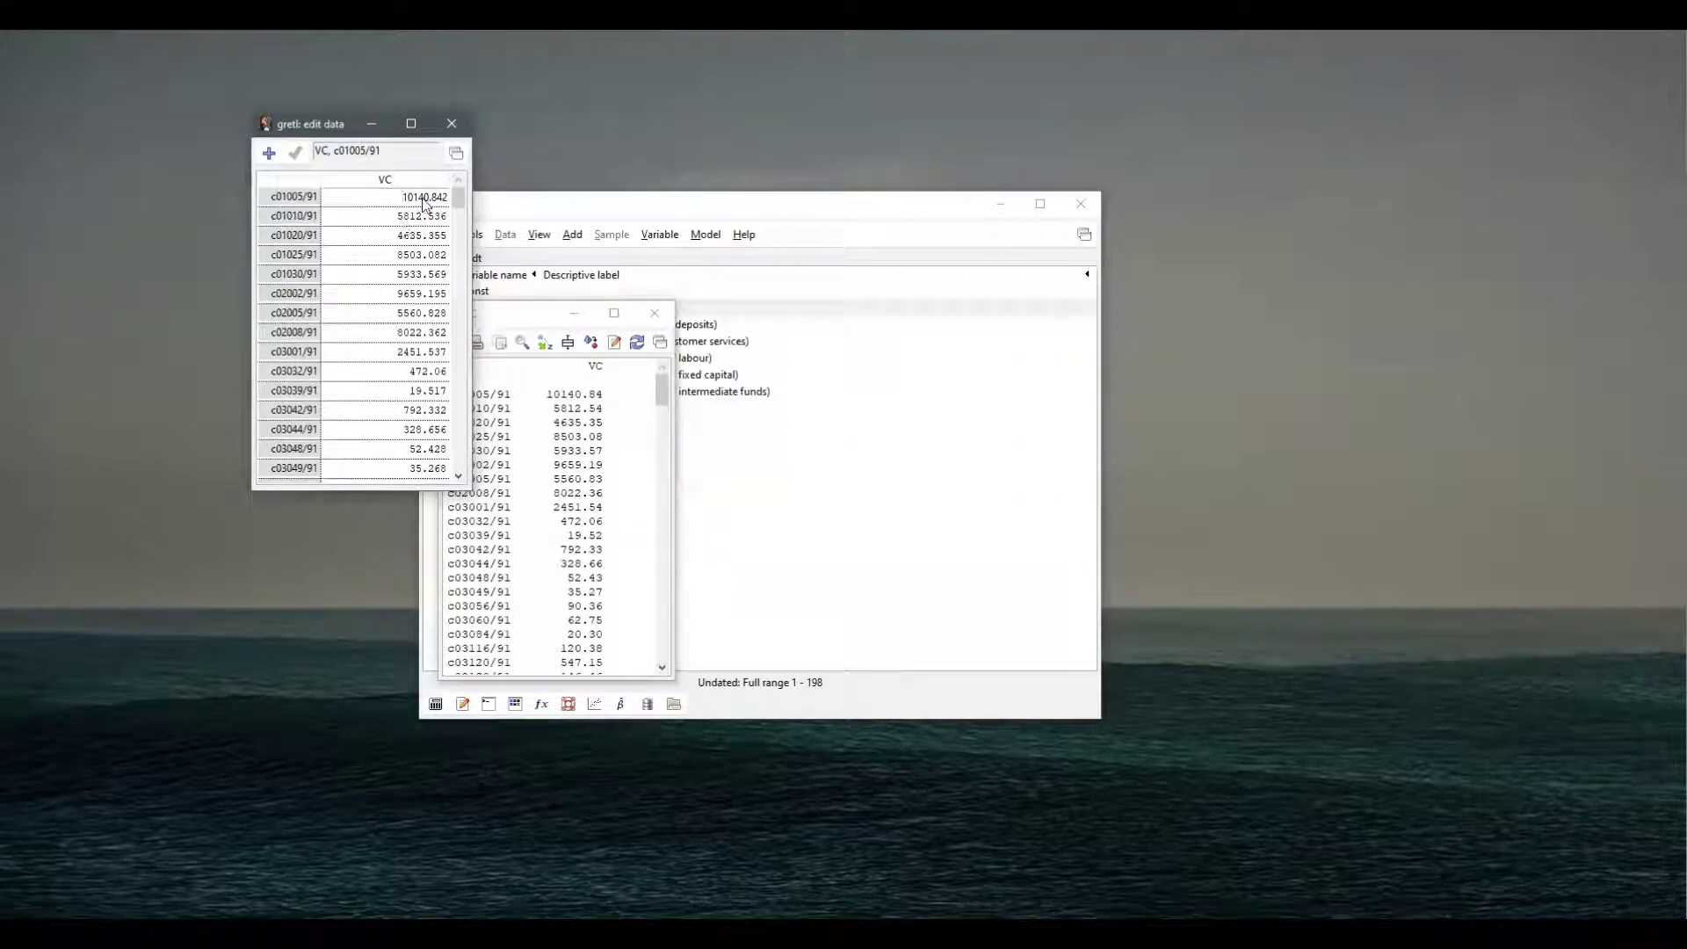
pyautogui.hotkey('ctrl', 'a')
pyautogui.press('BackSpace')
pyautogui.press('Return')
pyautogui.write('-99')
pyautogui.press('Return')
pyautogui.click(454, 126)
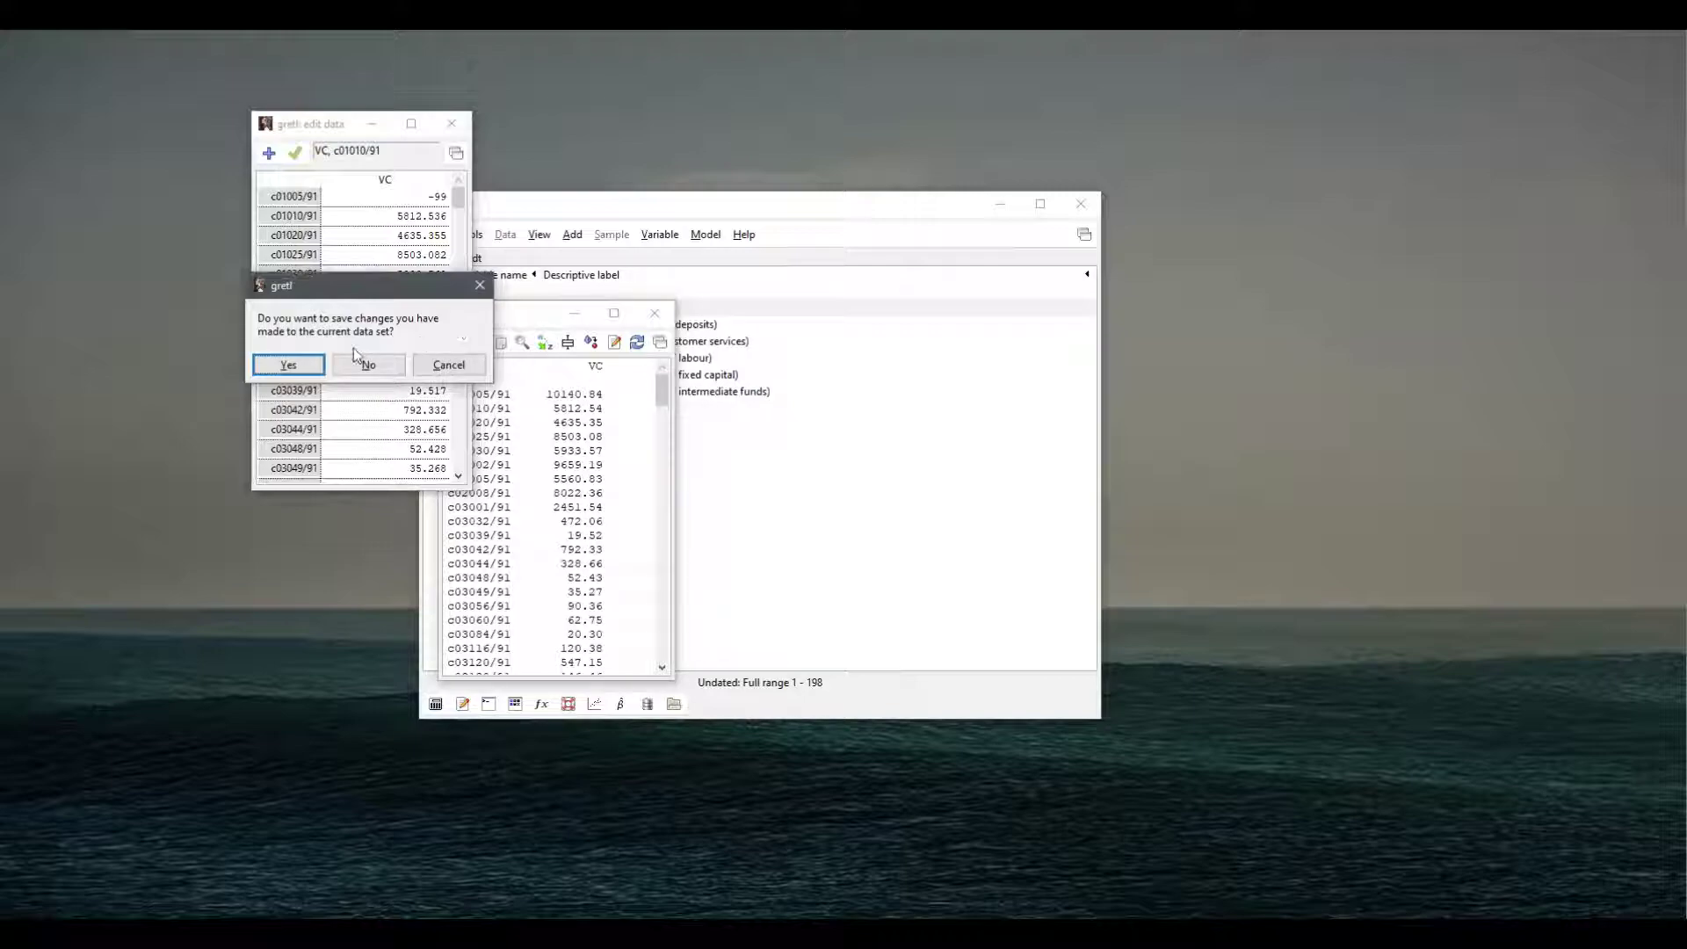
pyautogui.click(290, 365)
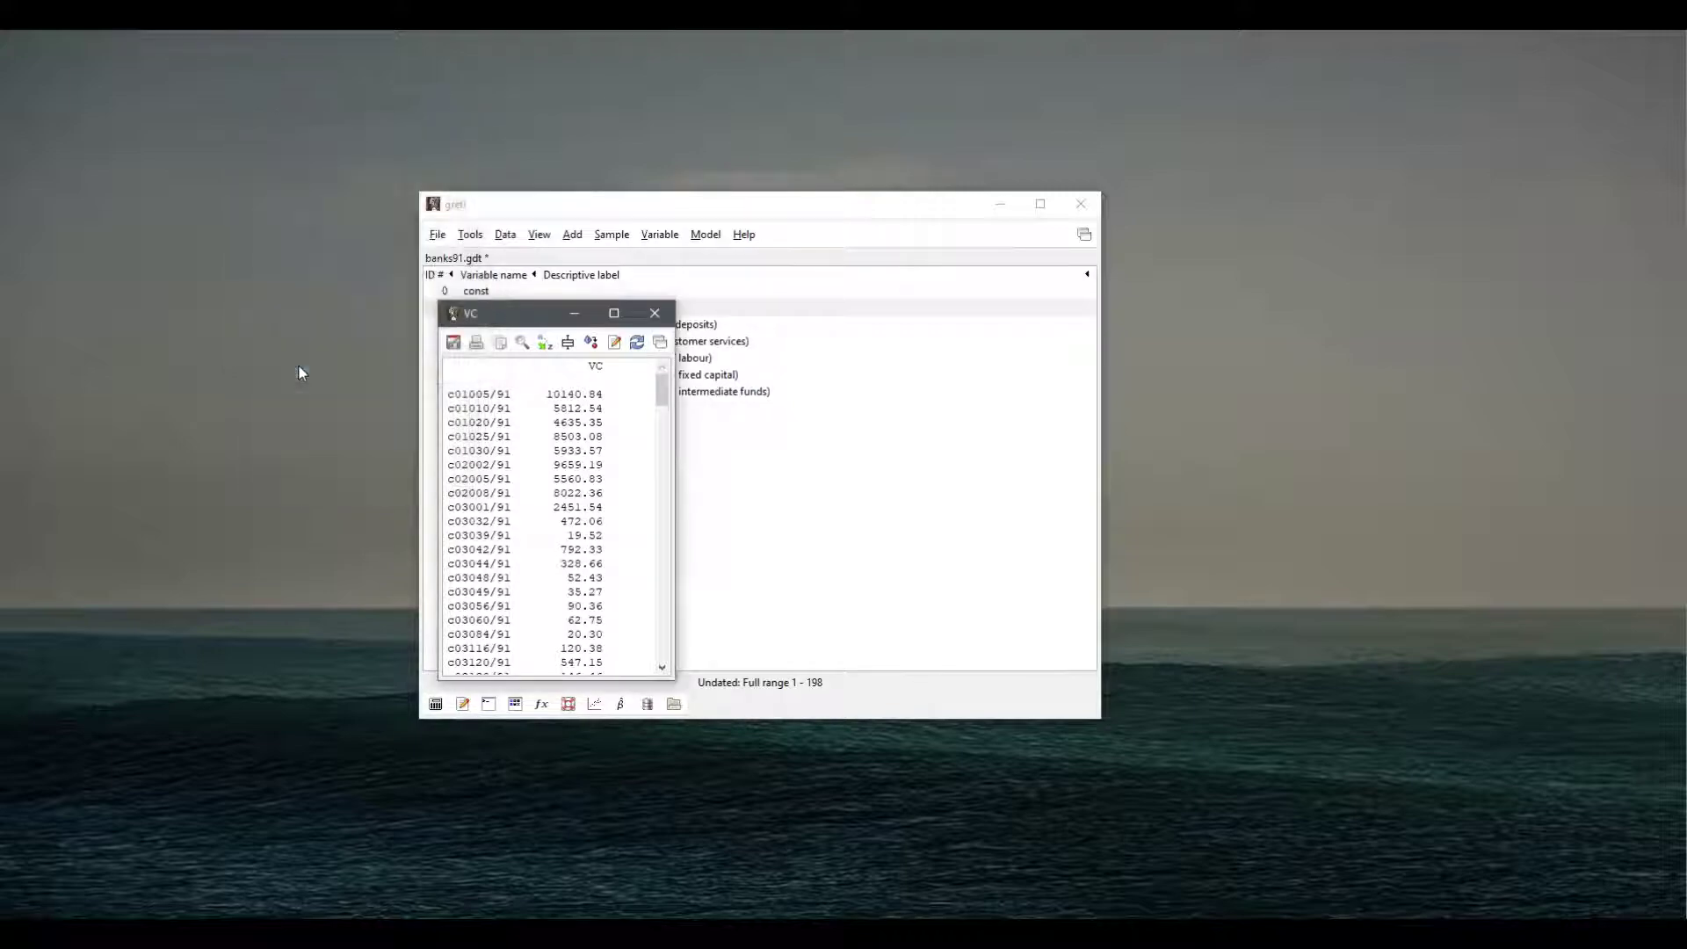
pyautogui.click(657, 314)
# Recalculate the summary statistics of the edited VC series, examine its minimum and close the results.
pyautogui.rightClick(598, 307)
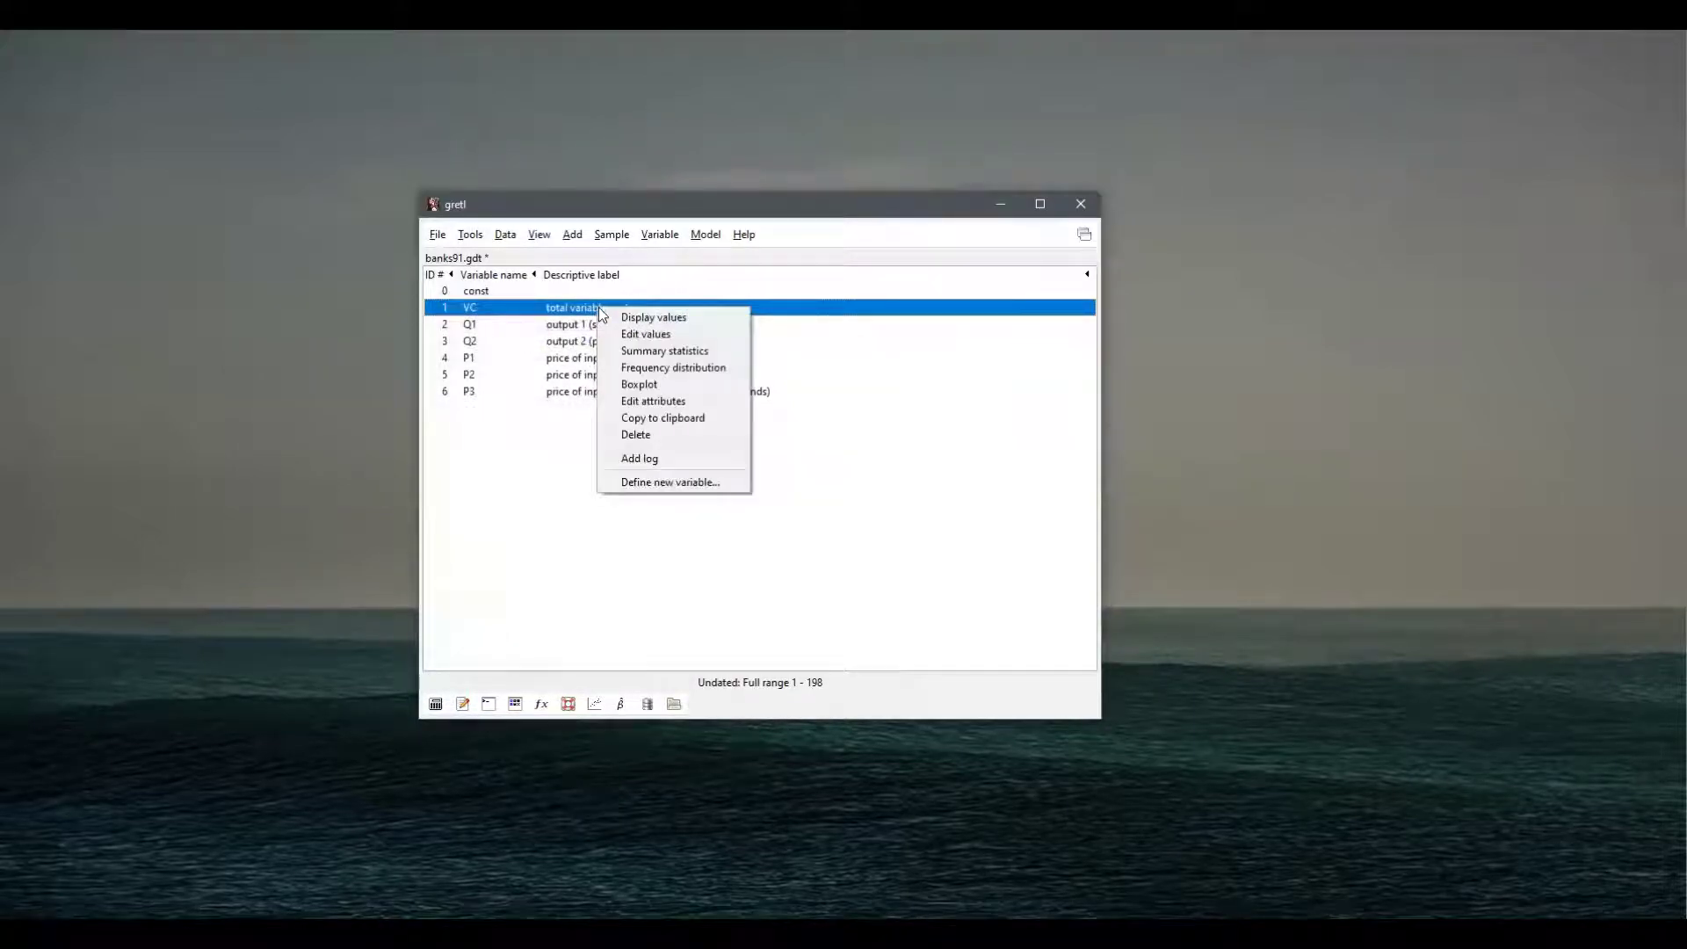
pyautogui.click(659, 351)
pyautogui.moveTo(514, 352); pyautogui.dragTo(794, 351)
pyautogui.click(825, 332)
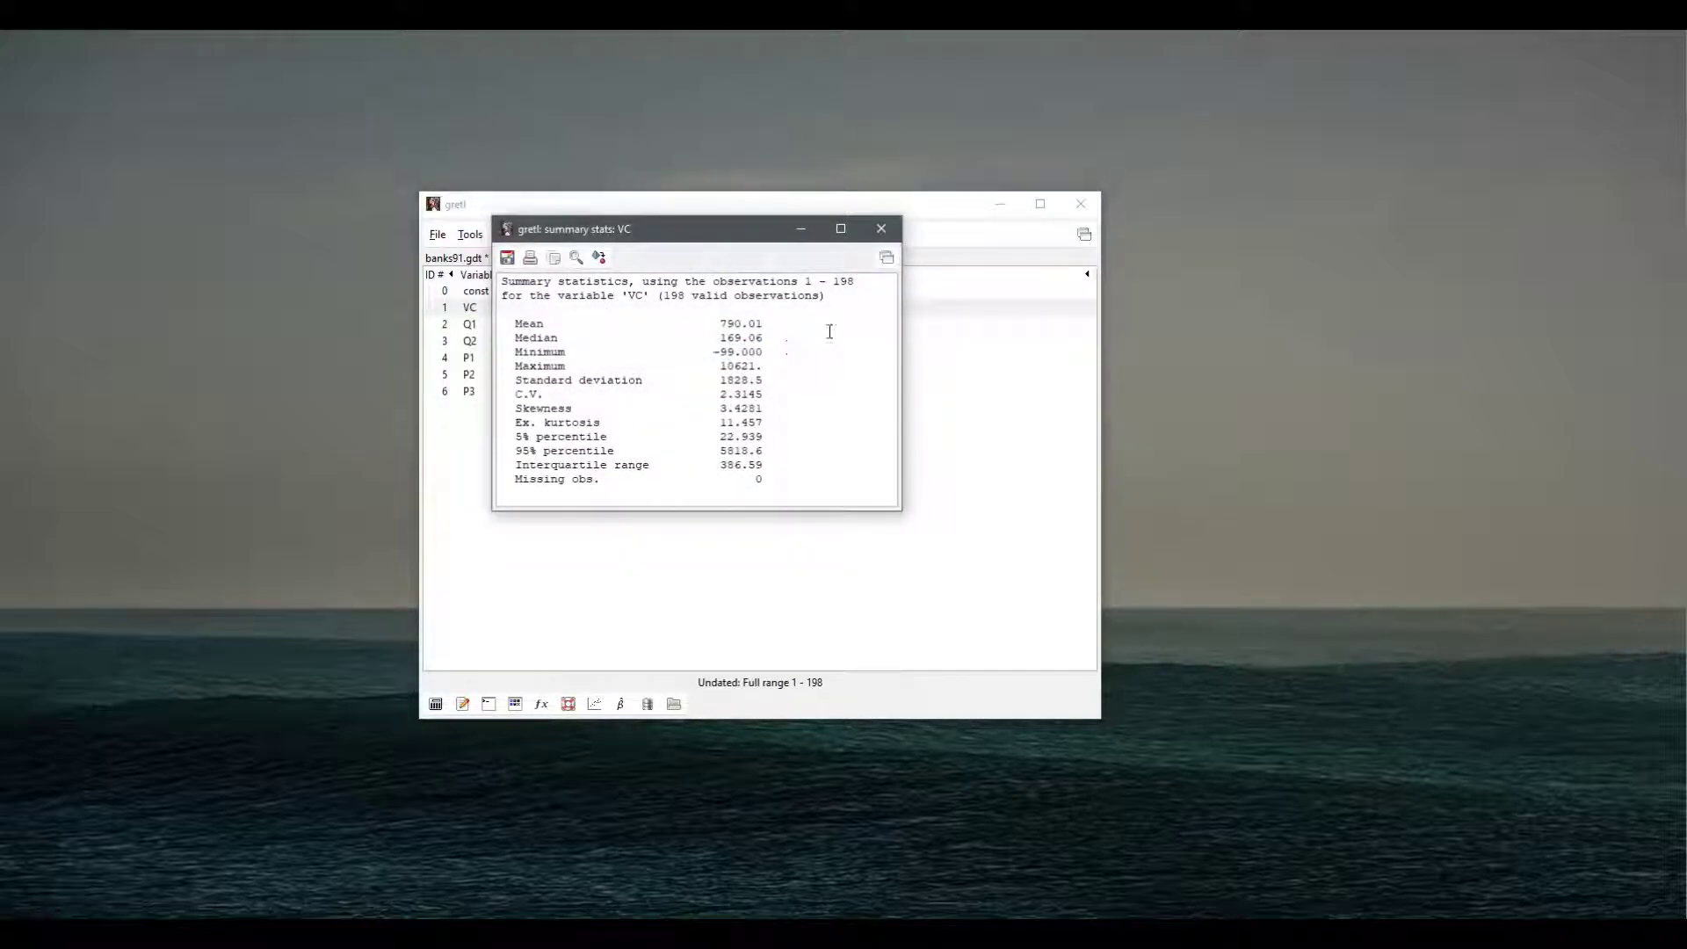
pyautogui.click(882, 230)
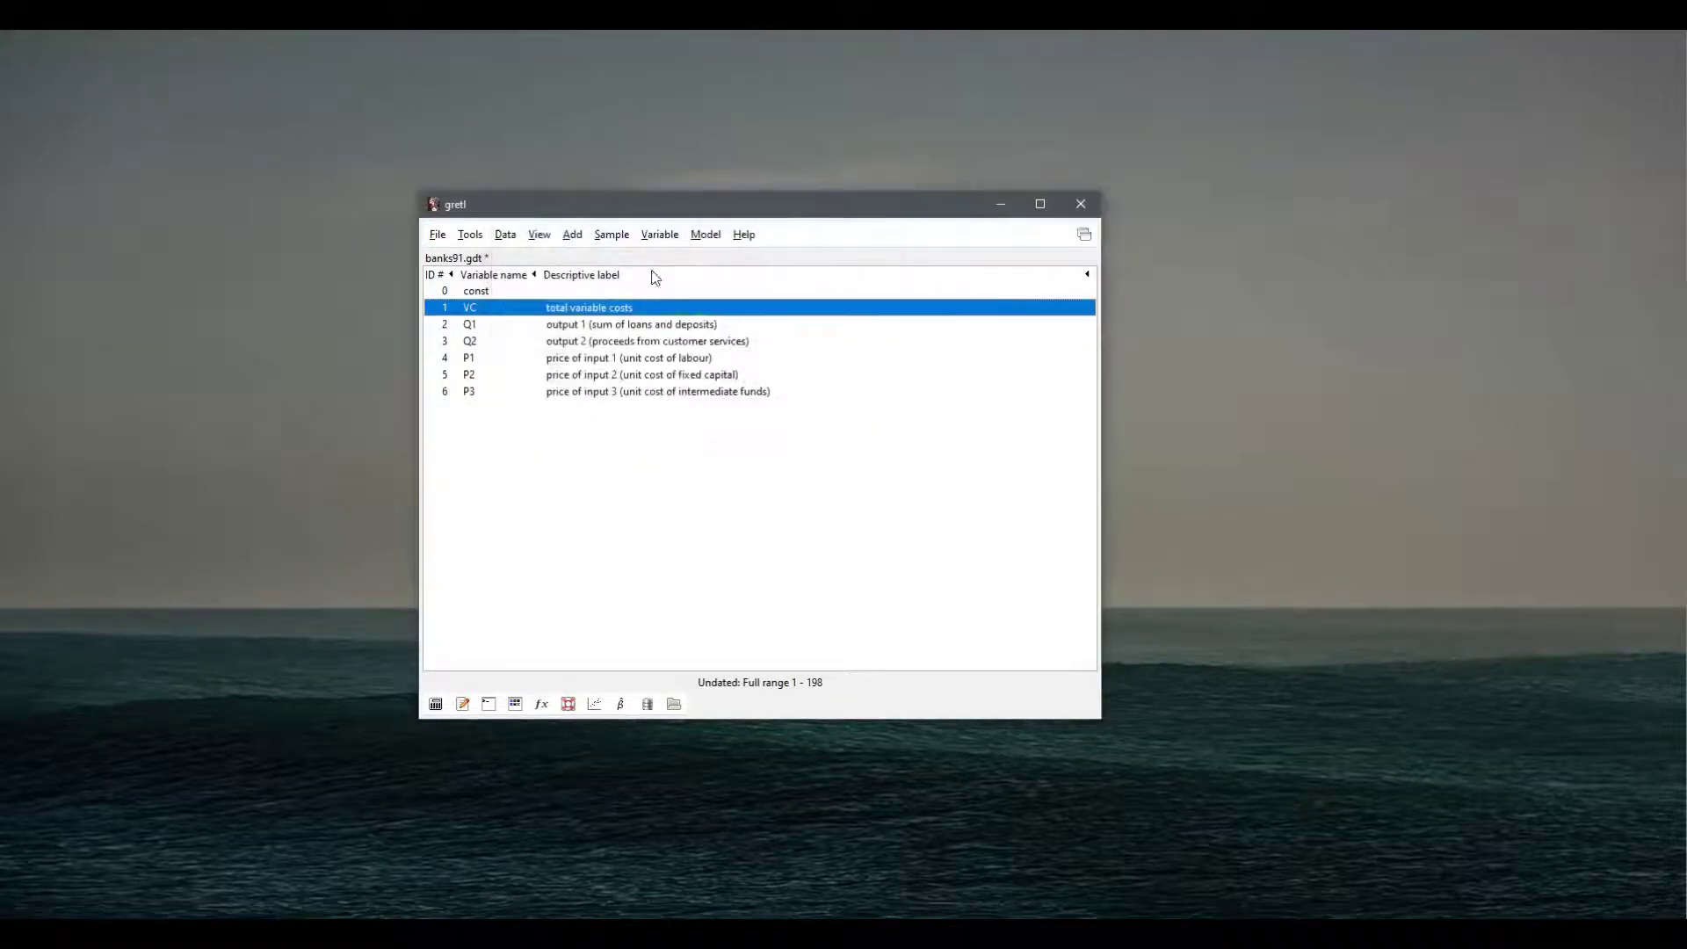
# Add the log of VC as a new variable and dismiss the warning.
pyautogui.rightClick(554, 308)
pyautogui.click(564, 237)
pyautogui.click(569, 235)
pyautogui.click(617, 257)
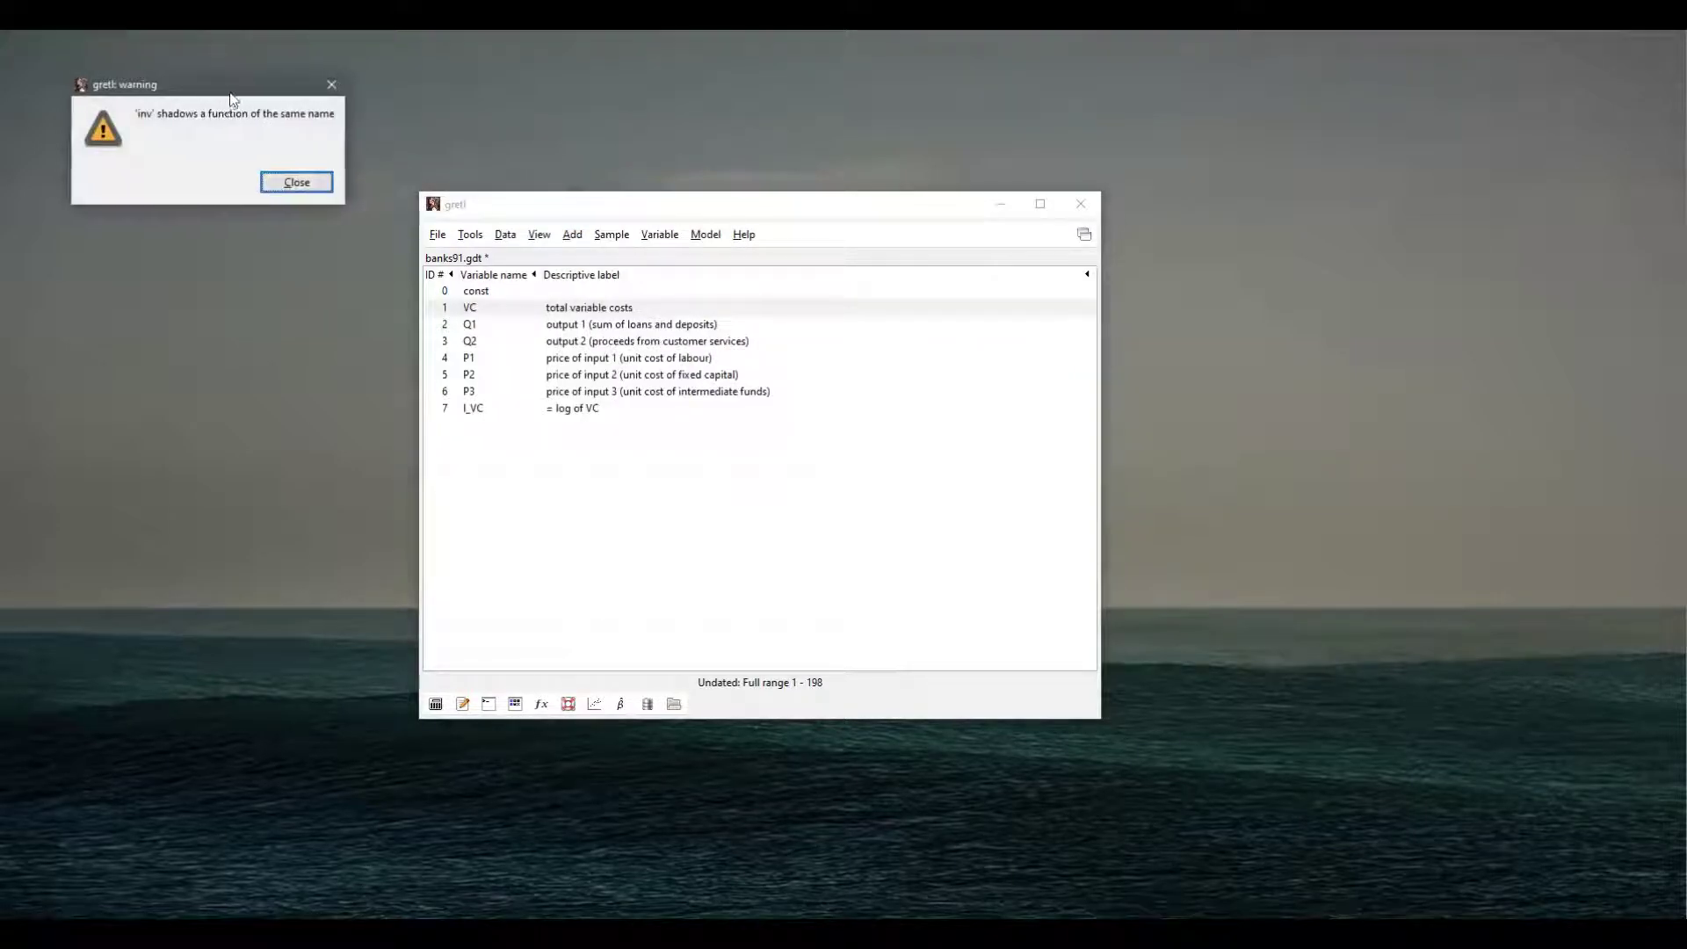
pyautogui.moveTo(229, 91); pyautogui.dragTo(281, 243)
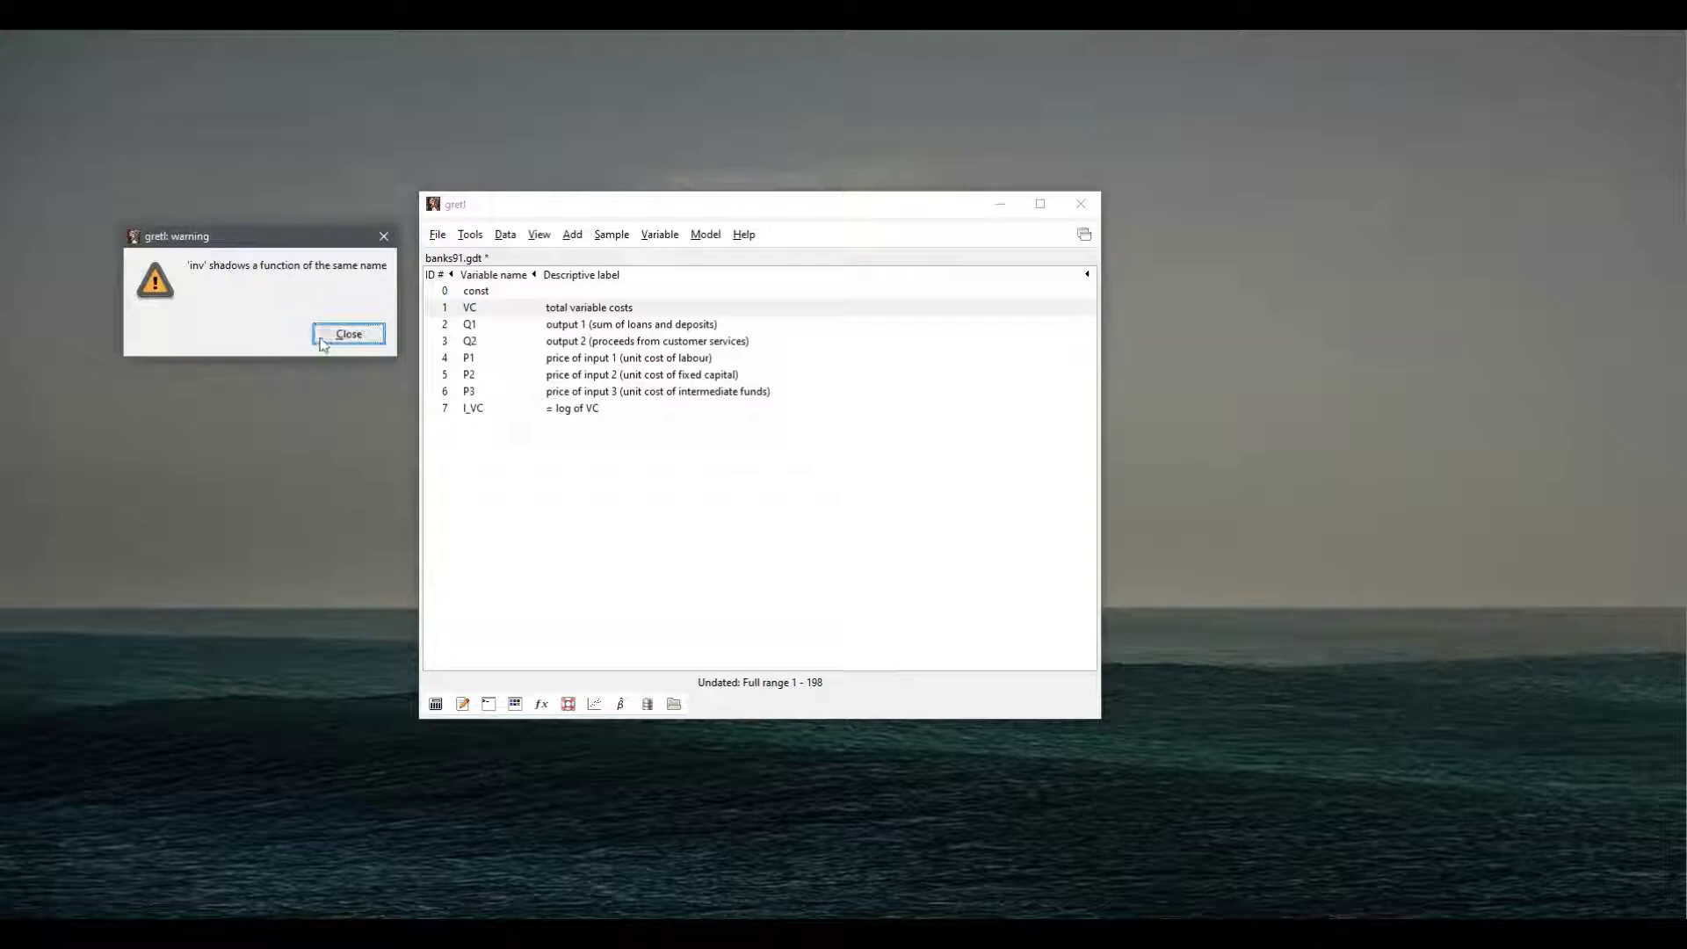
pyautogui.click(348, 341)
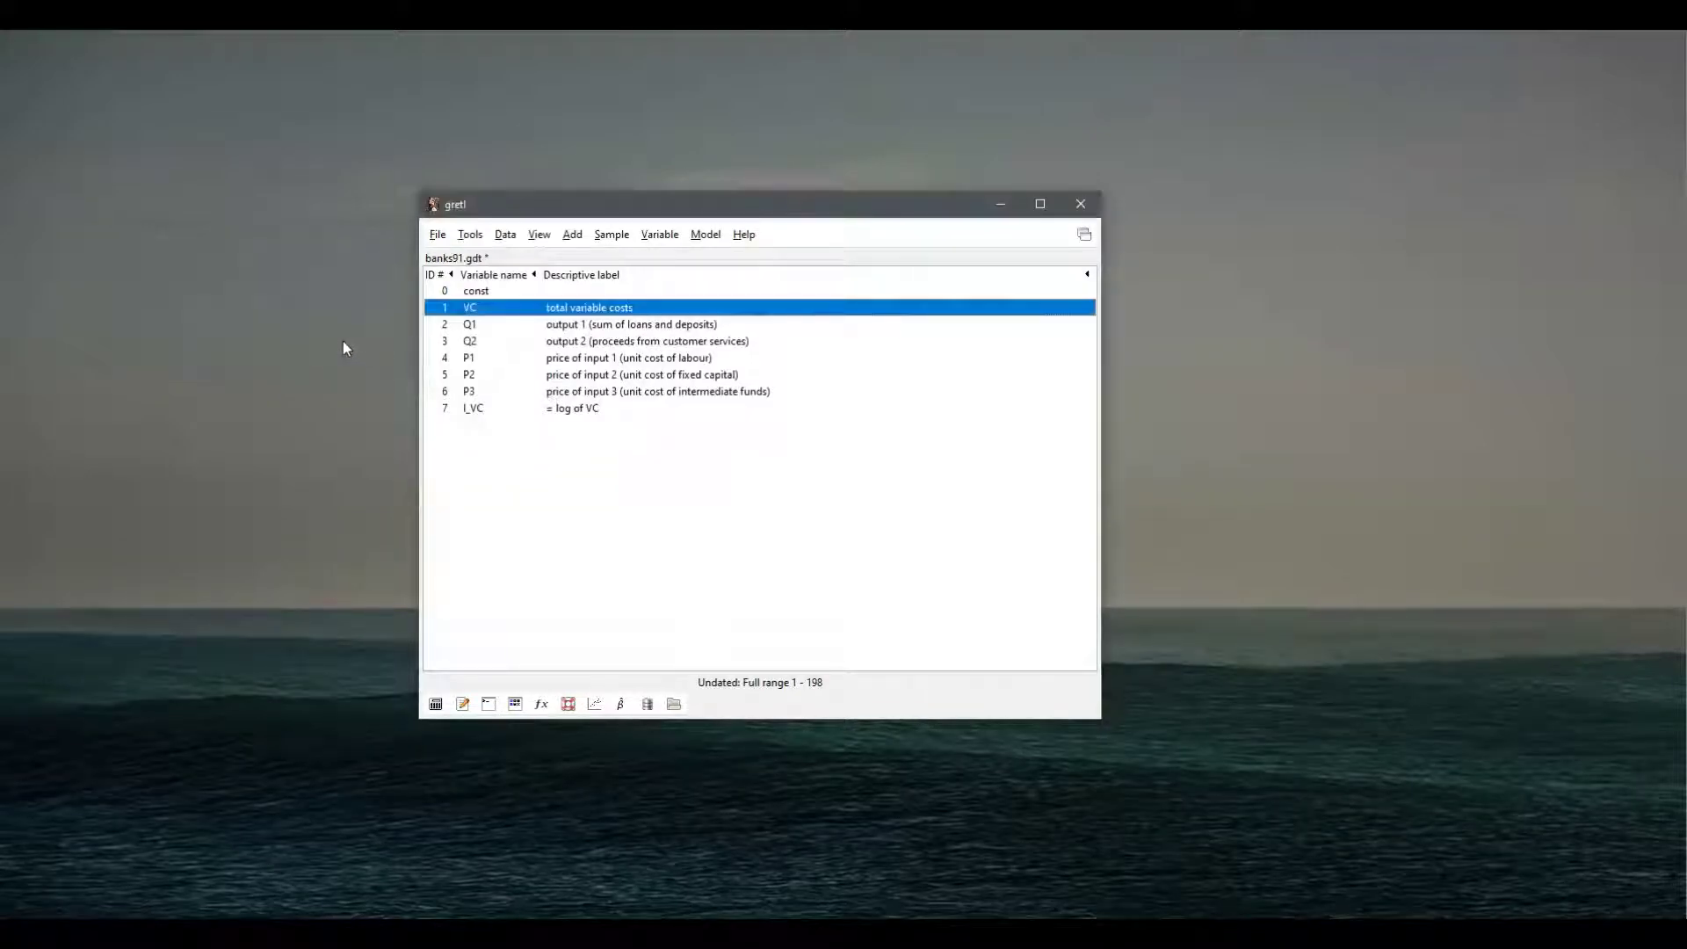
# Display the log of VC and examine its value for observation c01005/91.
pyautogui.click(620, 410)
pyautogui.doubleClick(619, 410)
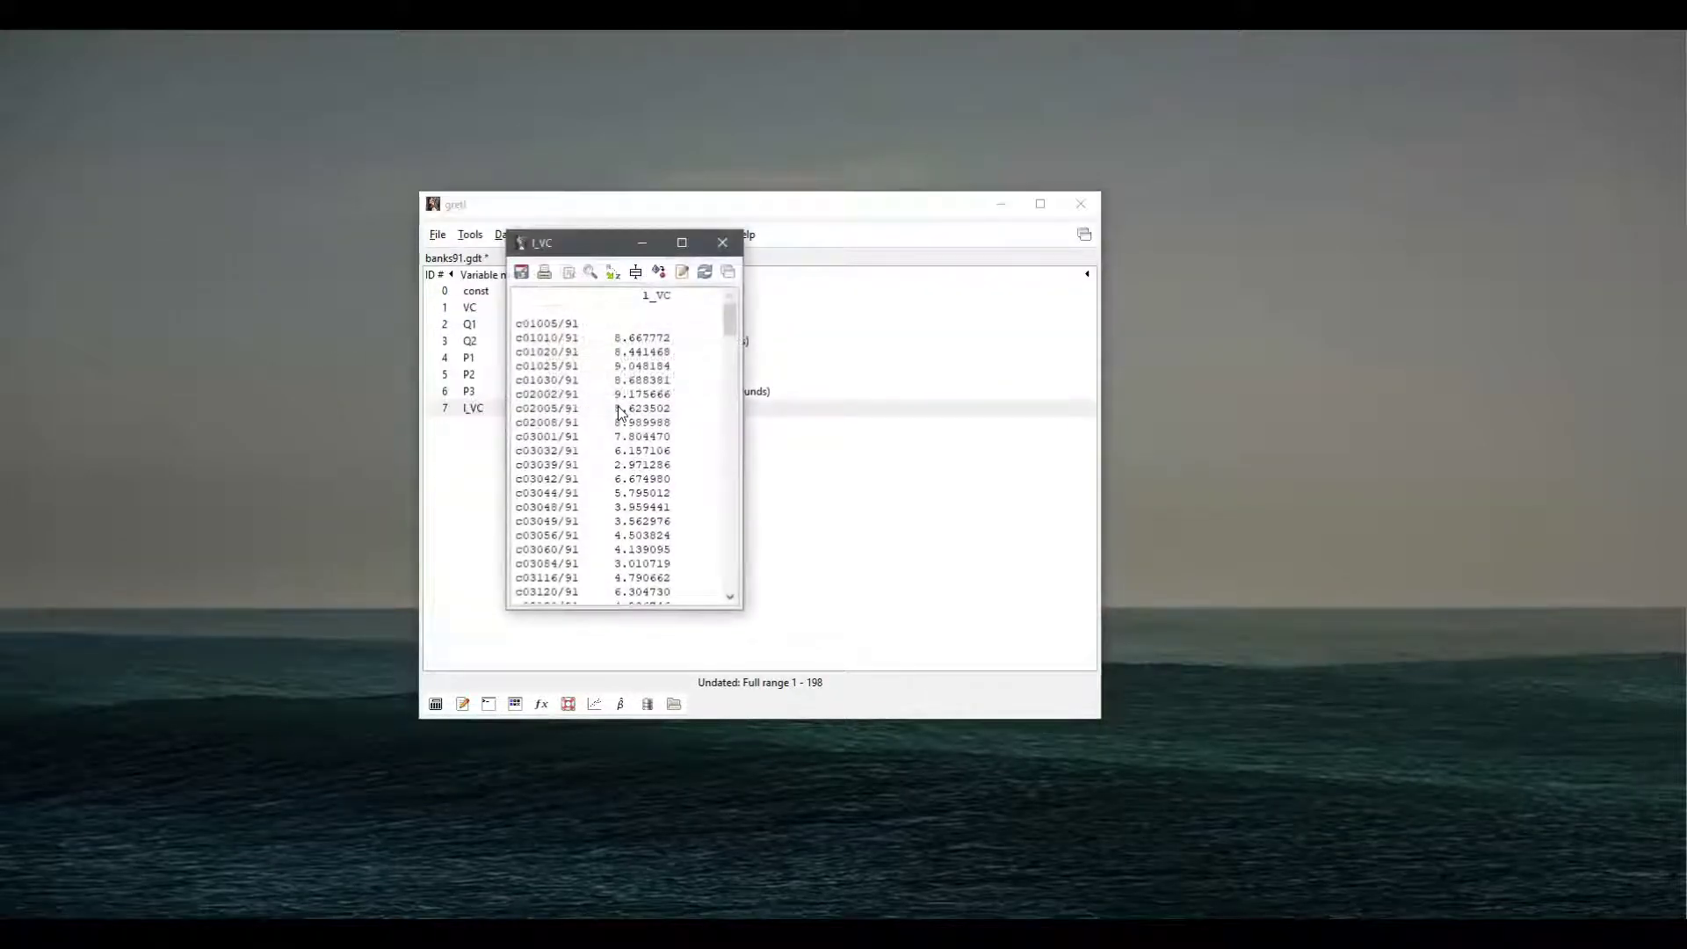
pyautogui.moveTo(584, 248); pyautogui.dragTo(766, 260)
pyautogui.moveTo(719, 341); pyautogui.dragTo(917, 309)
pyautogui.click(866, 341)
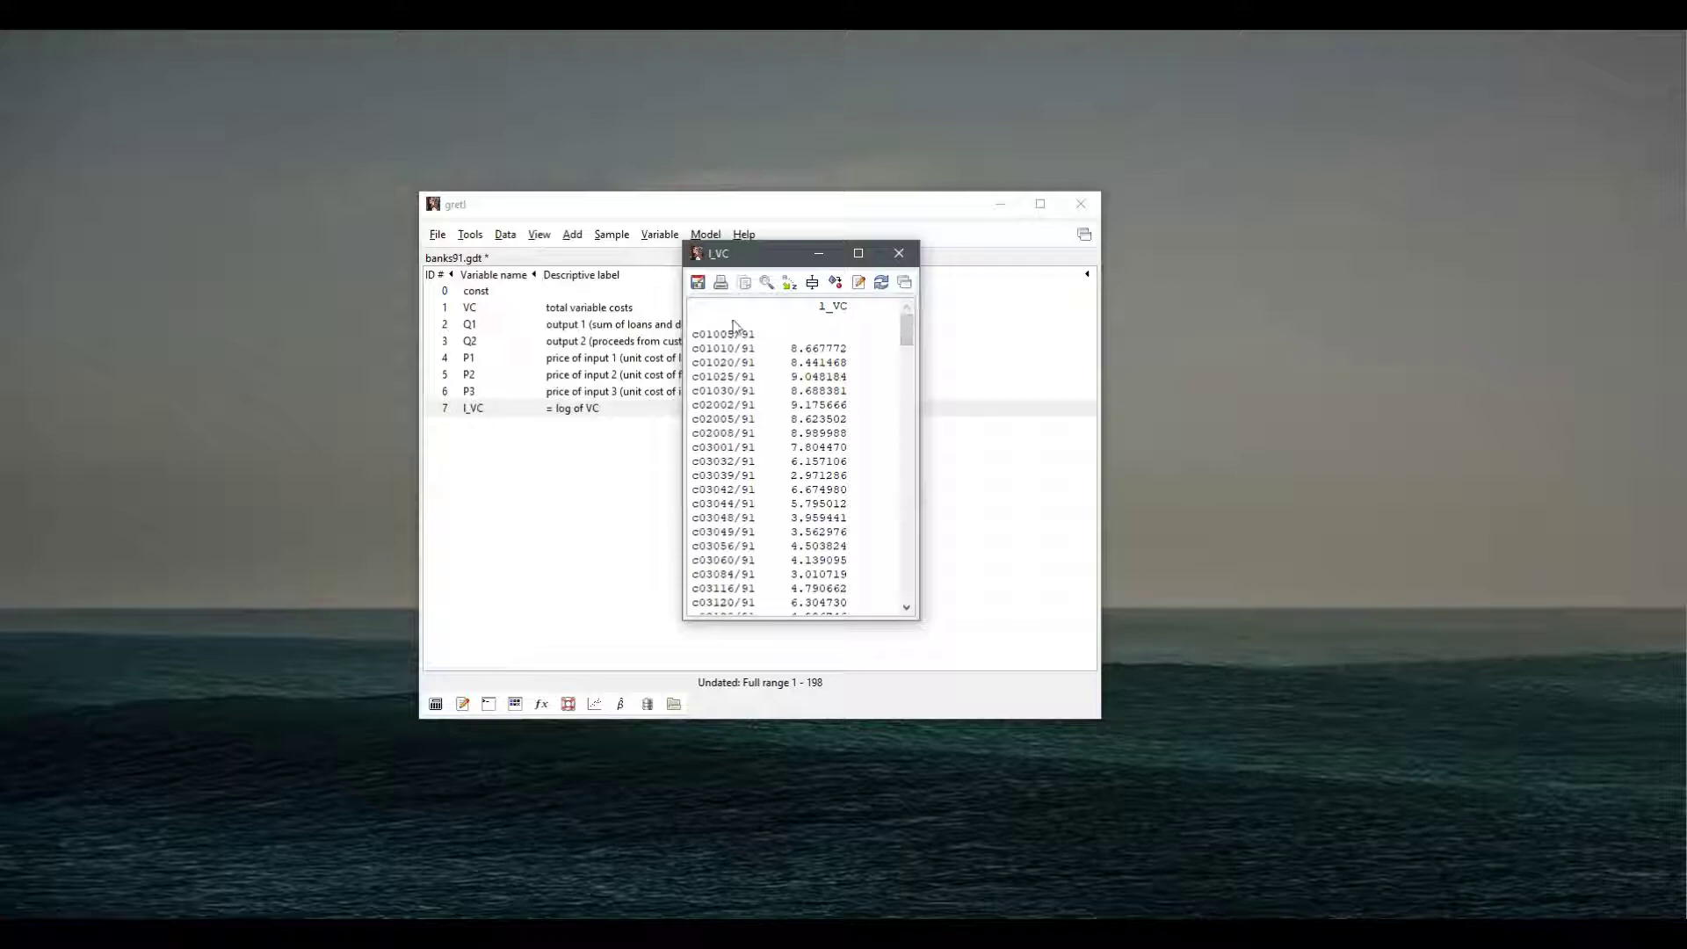
pyautogui.moveTo(694, 336); pyautogui.dragTo(859, 333)
pyautogui.click(858, 336)
pyautogui.click(899, 253)
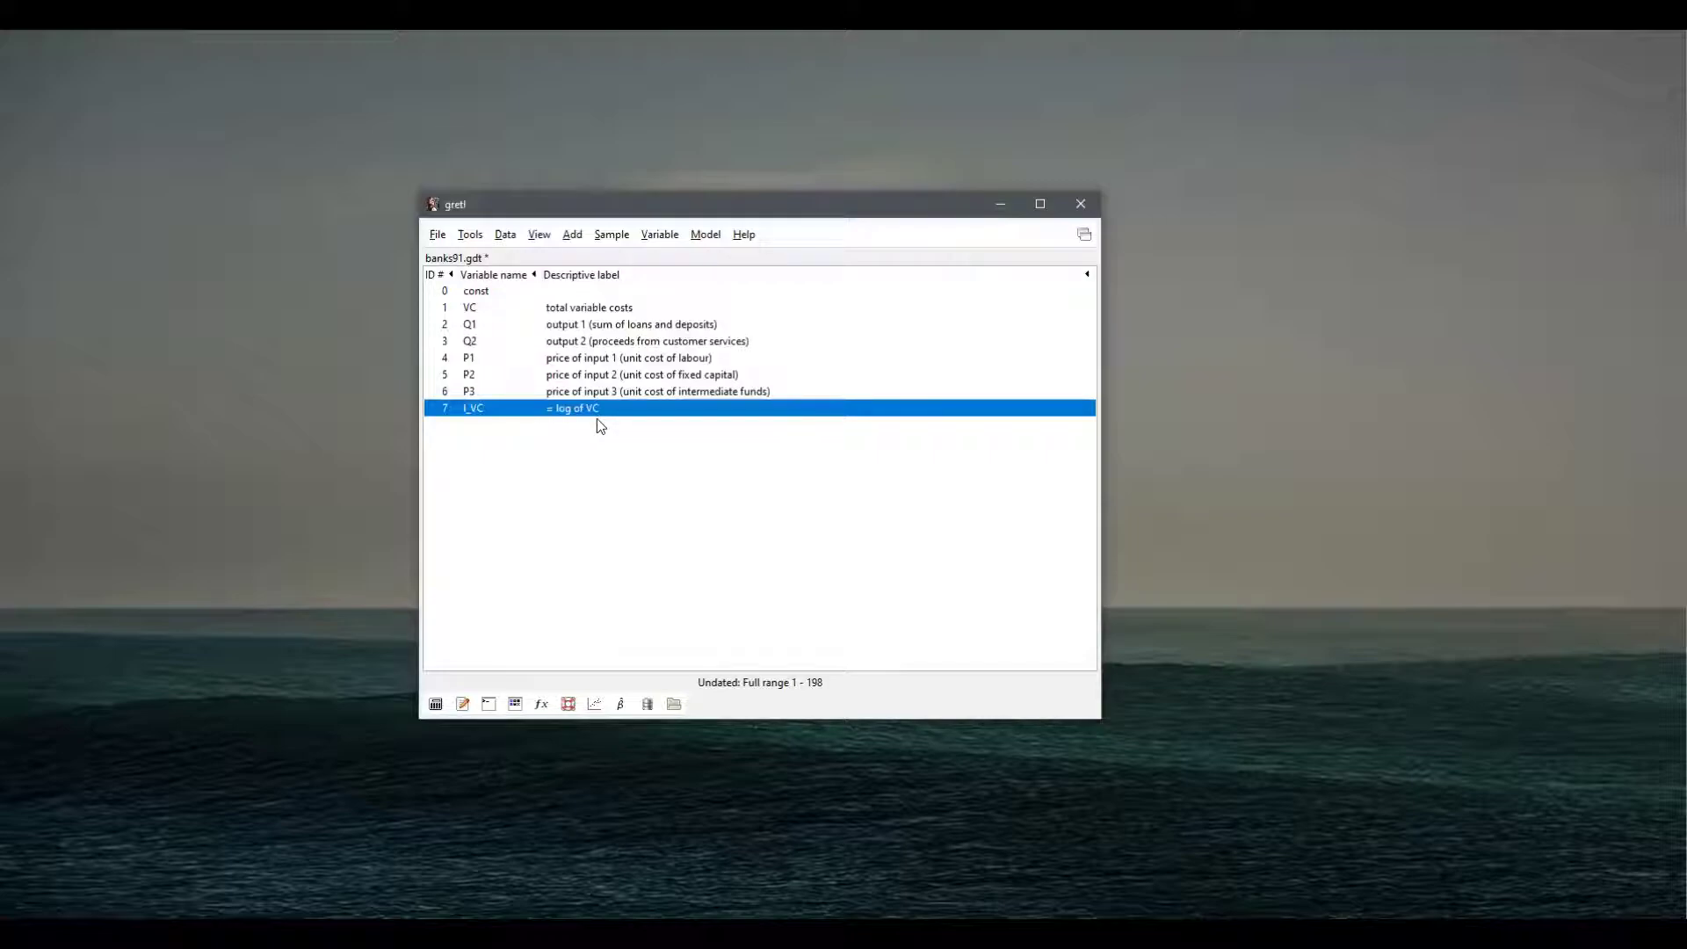
# Define a new variable with the formula VCpositive=VC+100.
pyautogui.click(621, 306)
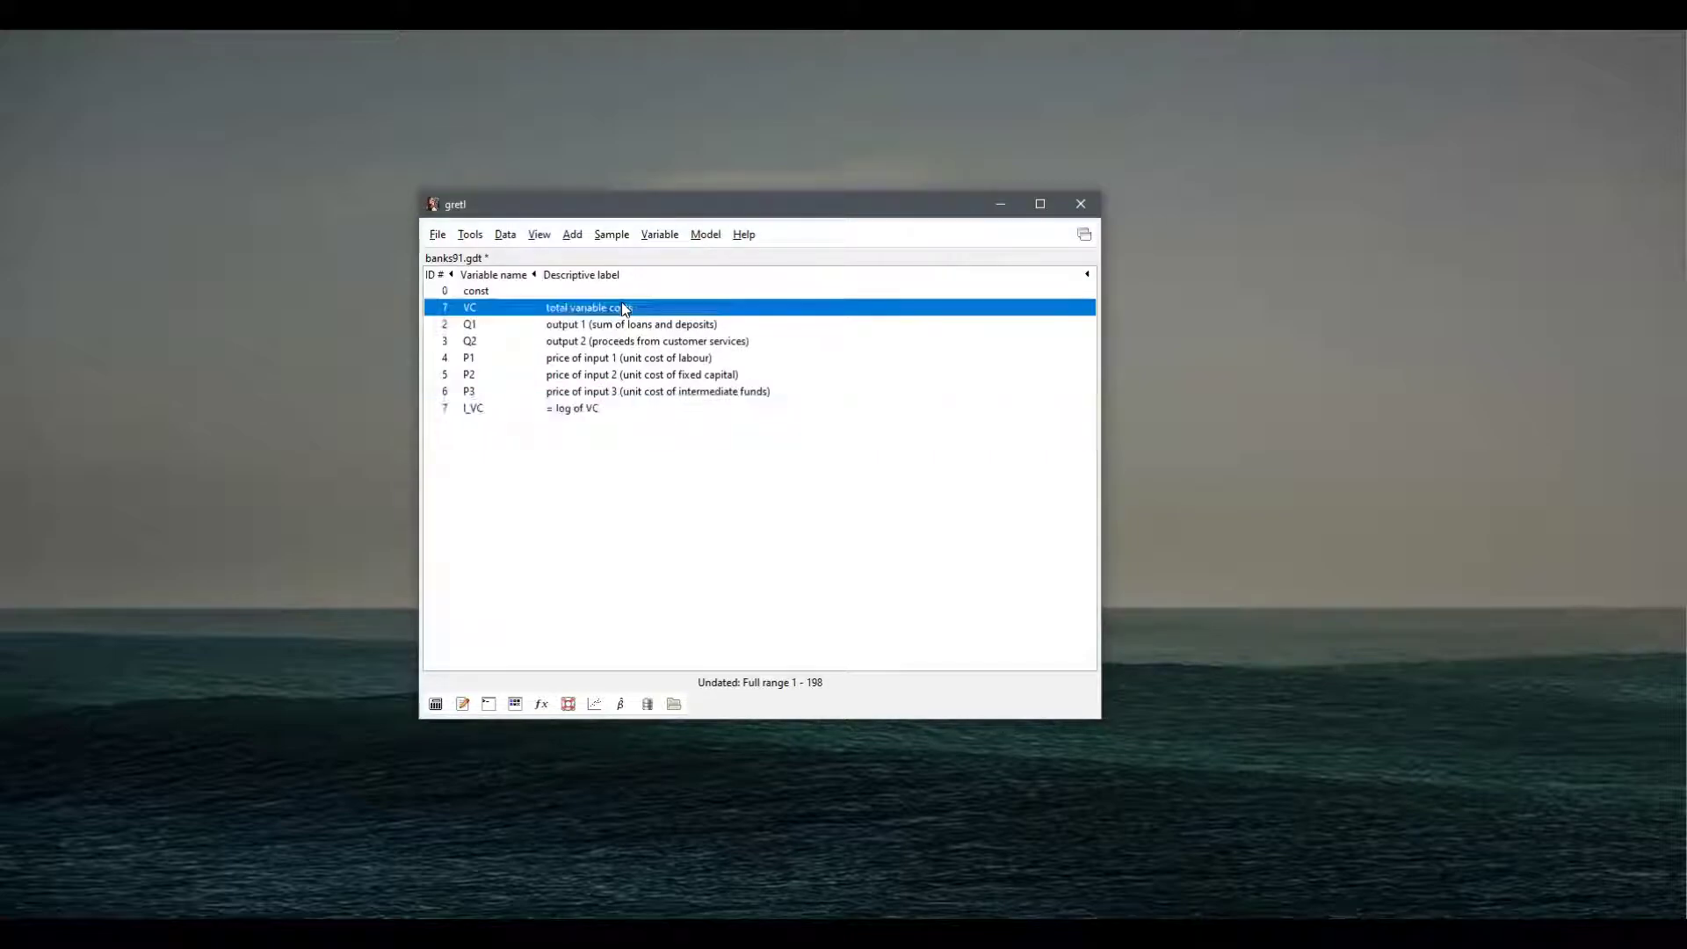
pyautogui.click(574, 234)
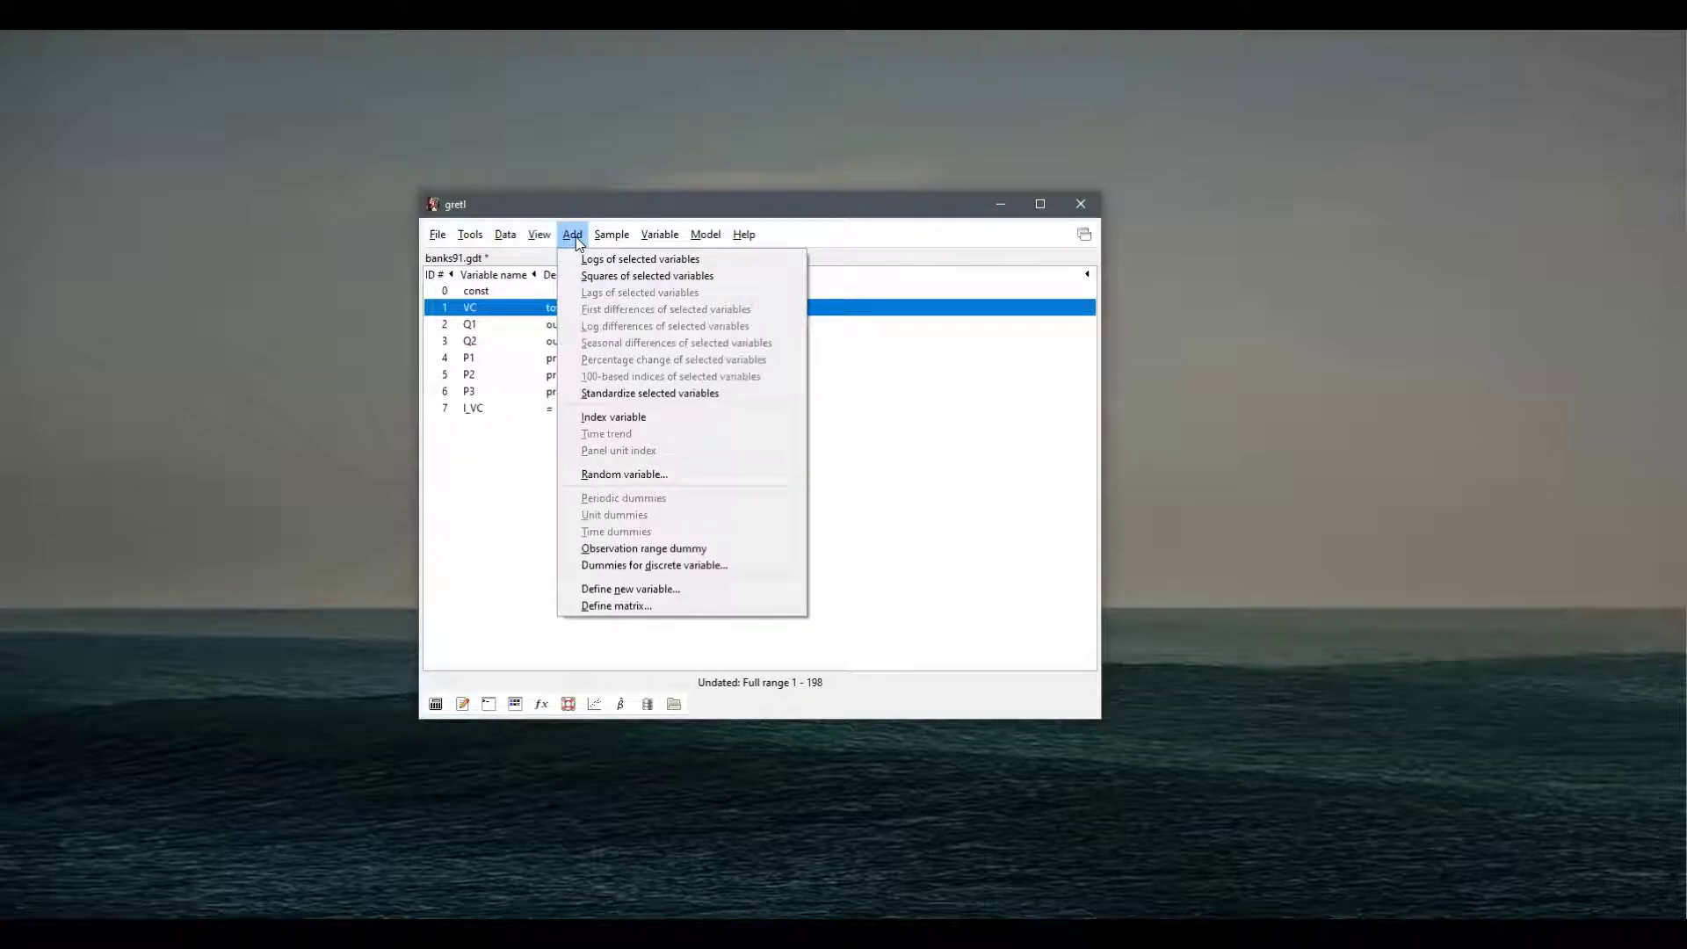
pyautogui.click(642, 590)
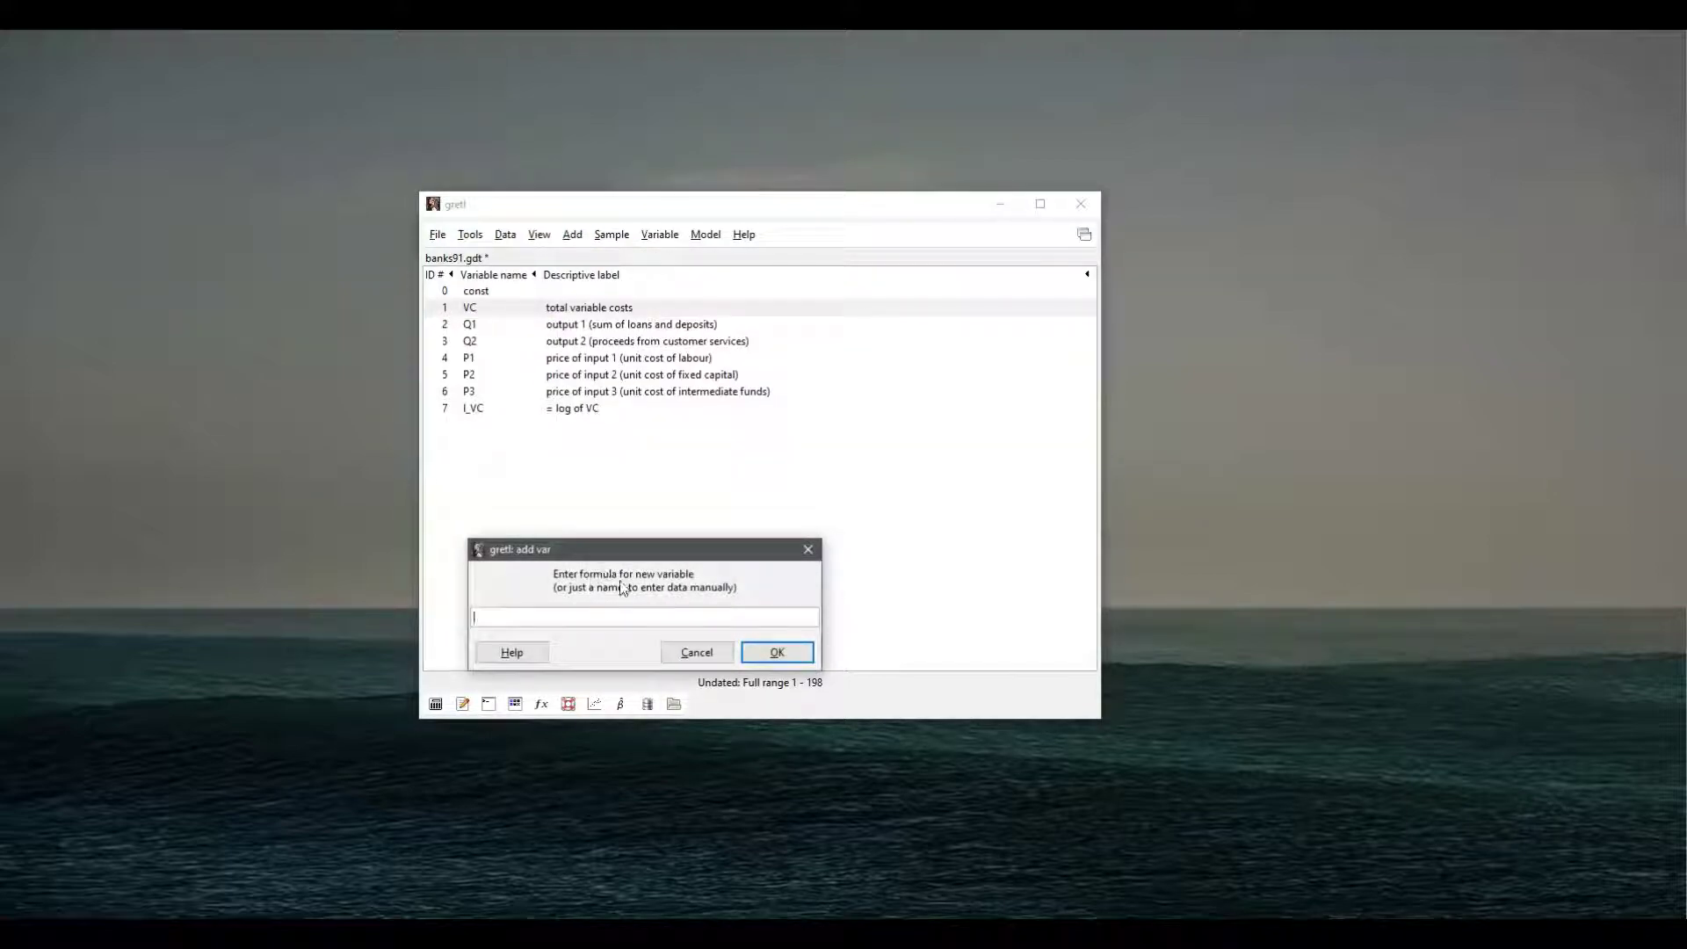
pyautogui.moveTo(645, 560); pyautogui.dragTo(735, 548)
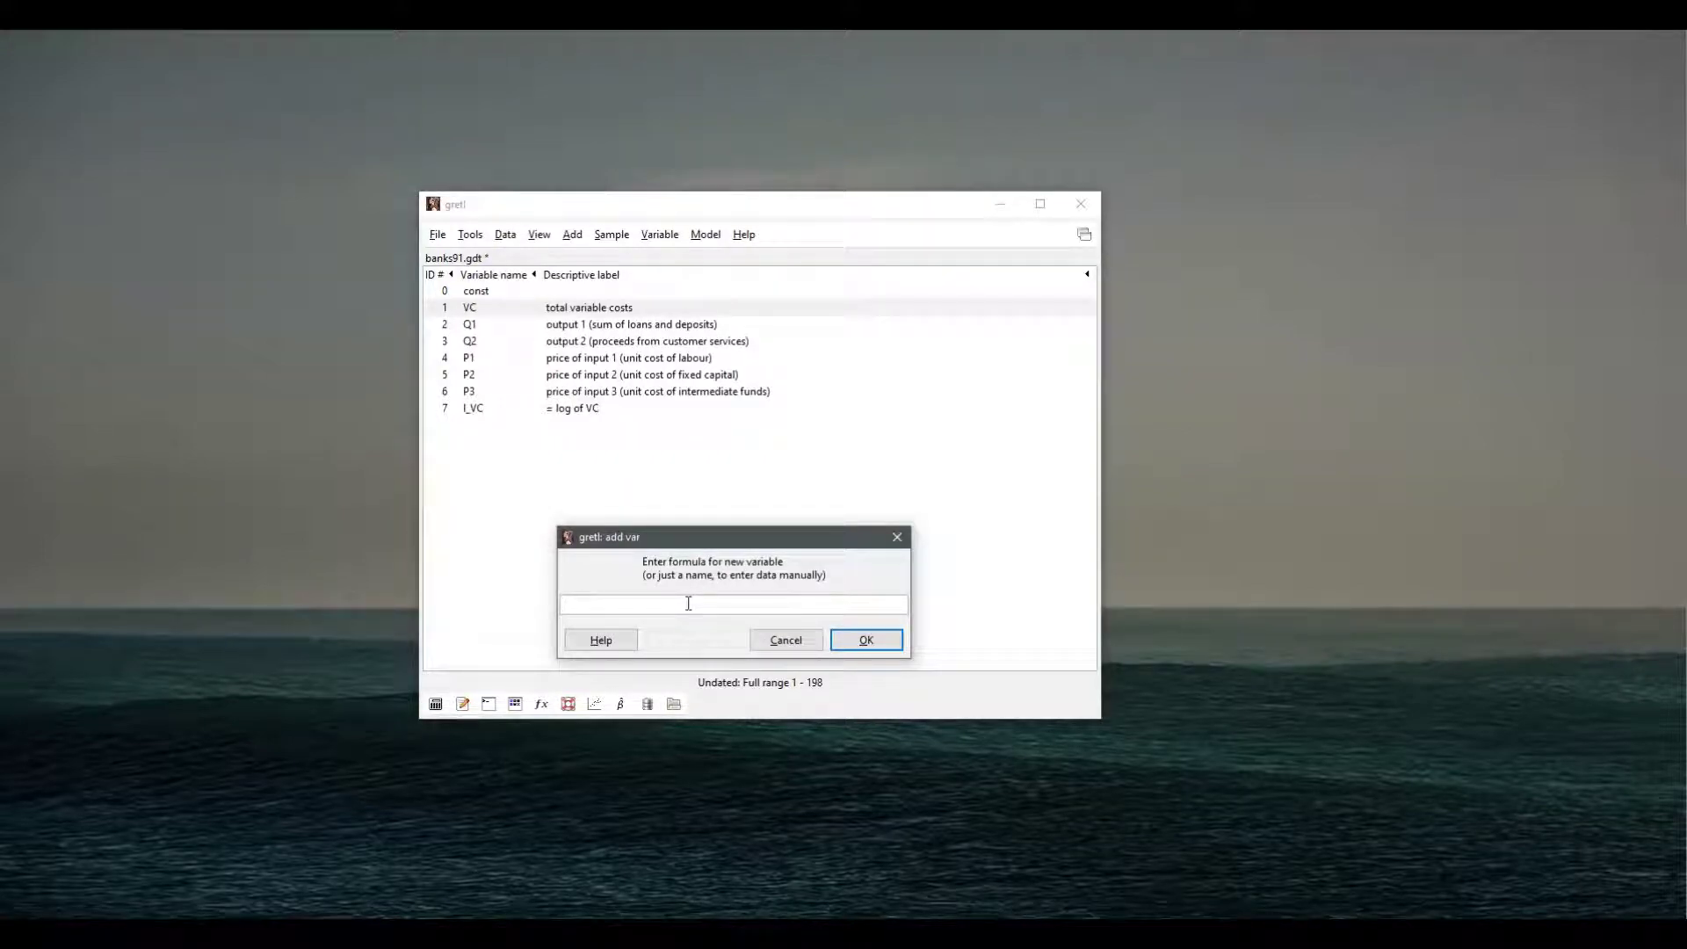
pyautogui.write('VCpositie')
pyautogui.press('BackSpace')
pyautogui.write('ve=')
pyautogui.write('tive=VC+100')
pyautogui.moveTo(733, 531); pyautogui.dragTo(741, 489)
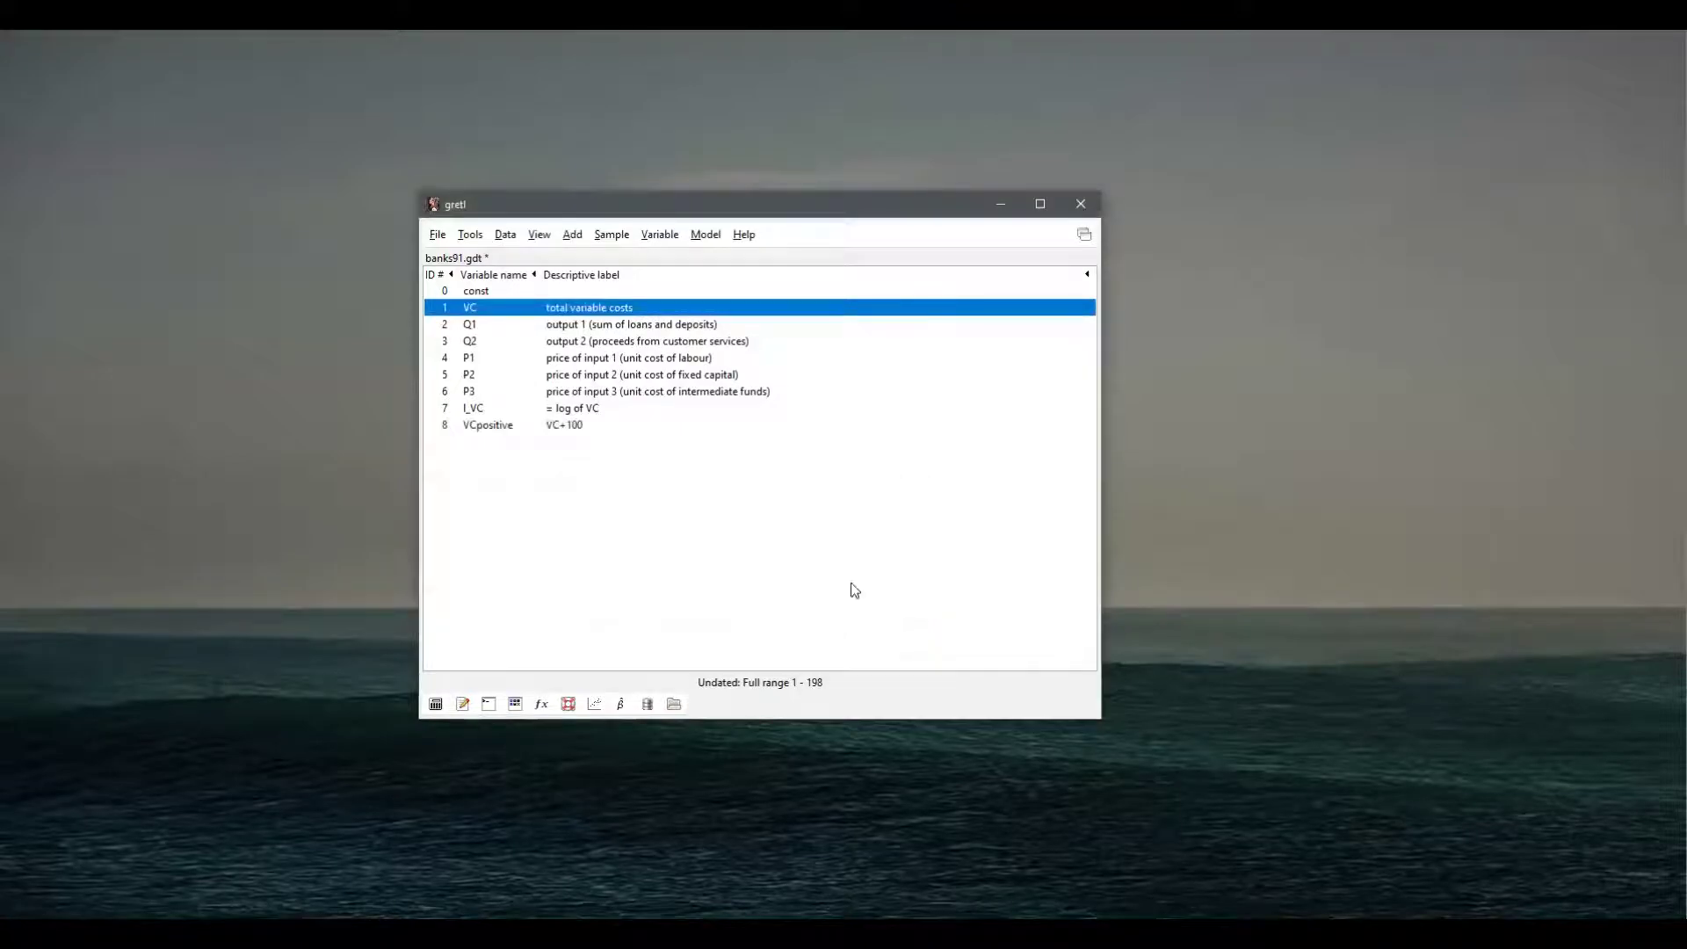
# Display the values of VCpositive, examine them starting from observation c01005/91 and close the listing.
pyautogui.doubleClick(530, 427)
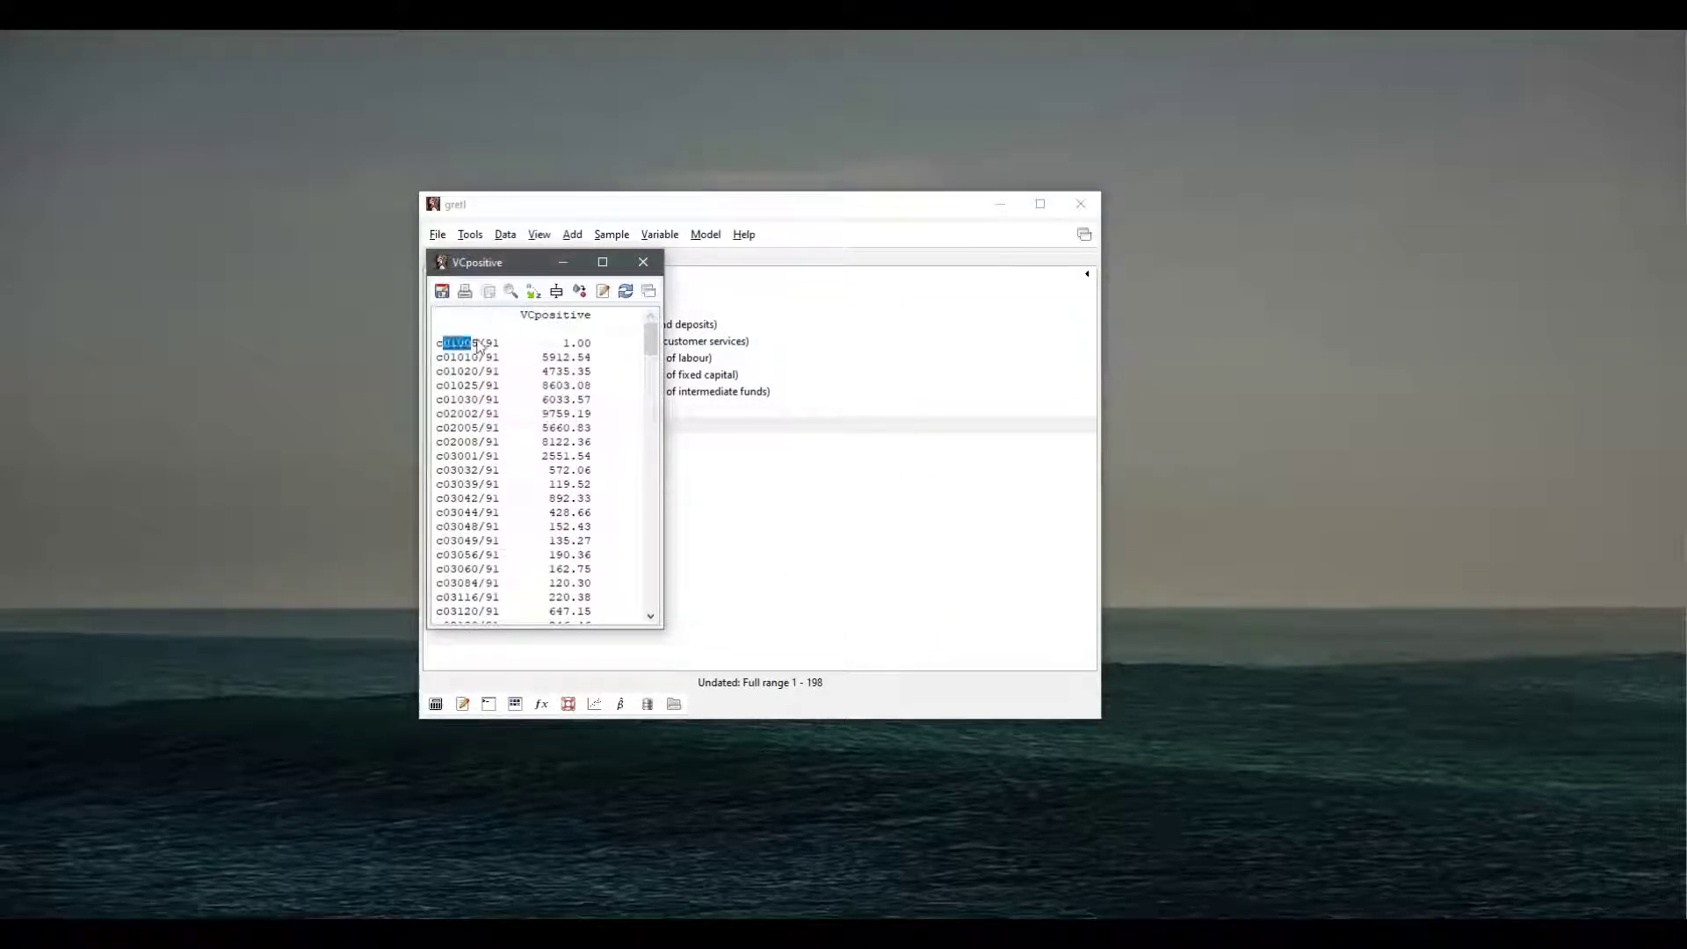
pyautogui.moveTo(591, 342); pyautogui.dragTo(630, 570)
pyautogui.click(570, 347)
pyautogui.click(608, 352)
pyautogui.click(627, 536)
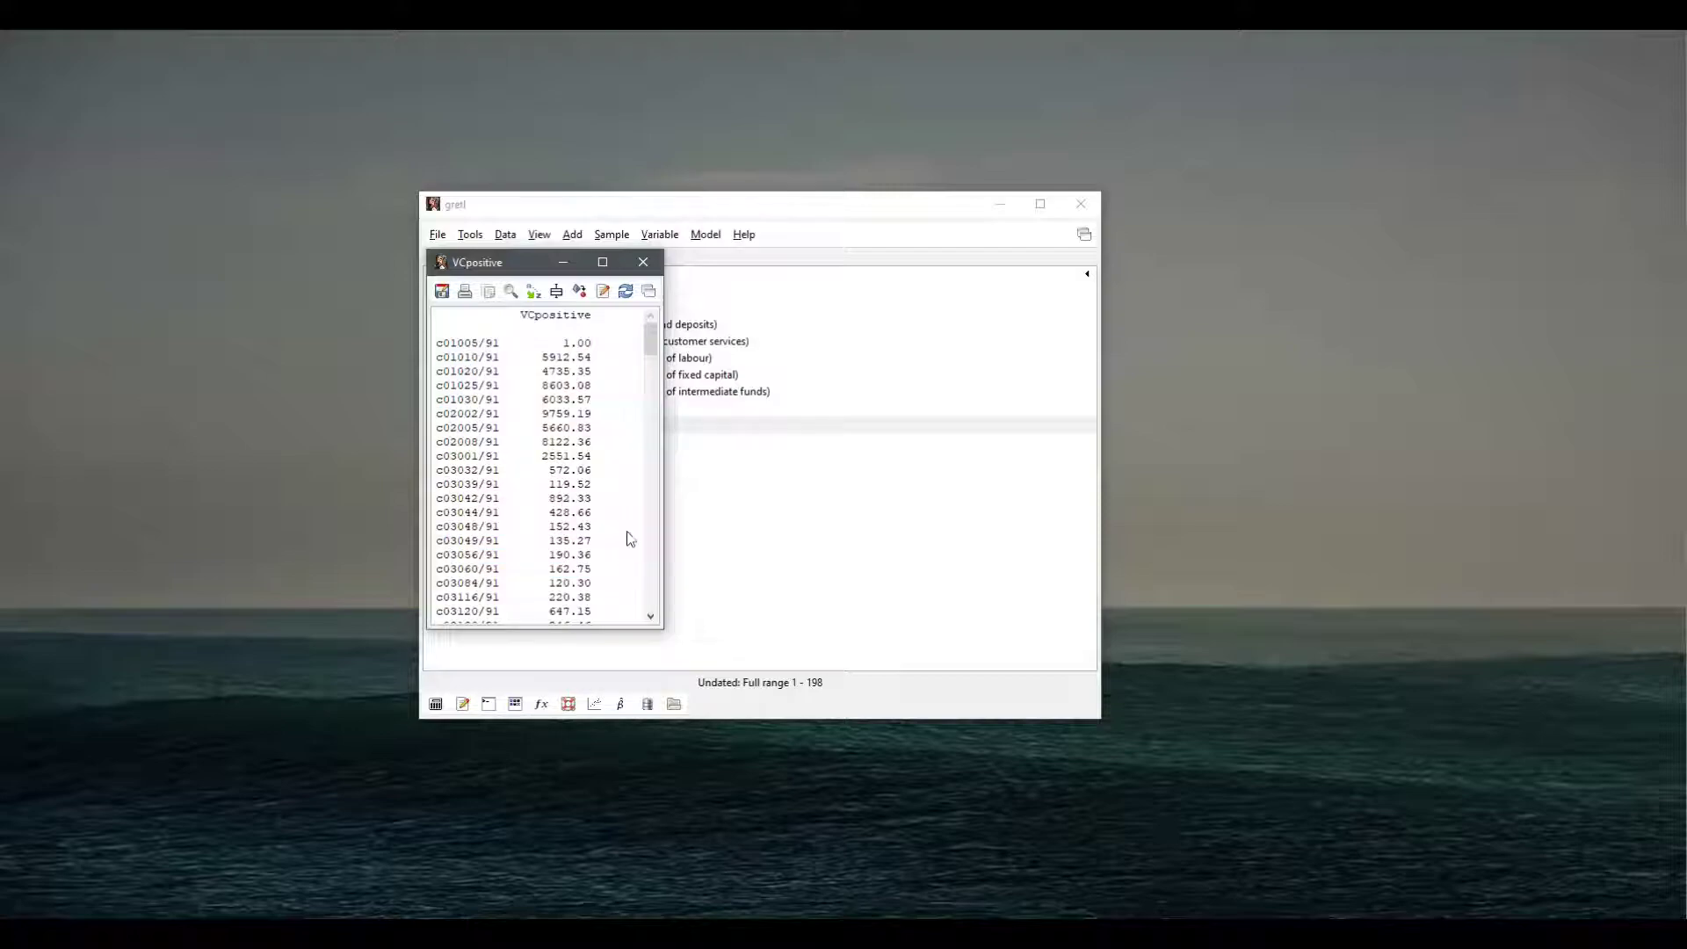
pyautogui.click(643, 261)
# Add the log of VCpositive as a new variable.
pyautogui.click(610, 235)
pyautogui.click(572, 234)
pyautogui.click(612, 255)
# Display the log of VCpositive, check its values from observation c01005/91 on and close the listing.
pyautogui.doubleClick(580, 442)
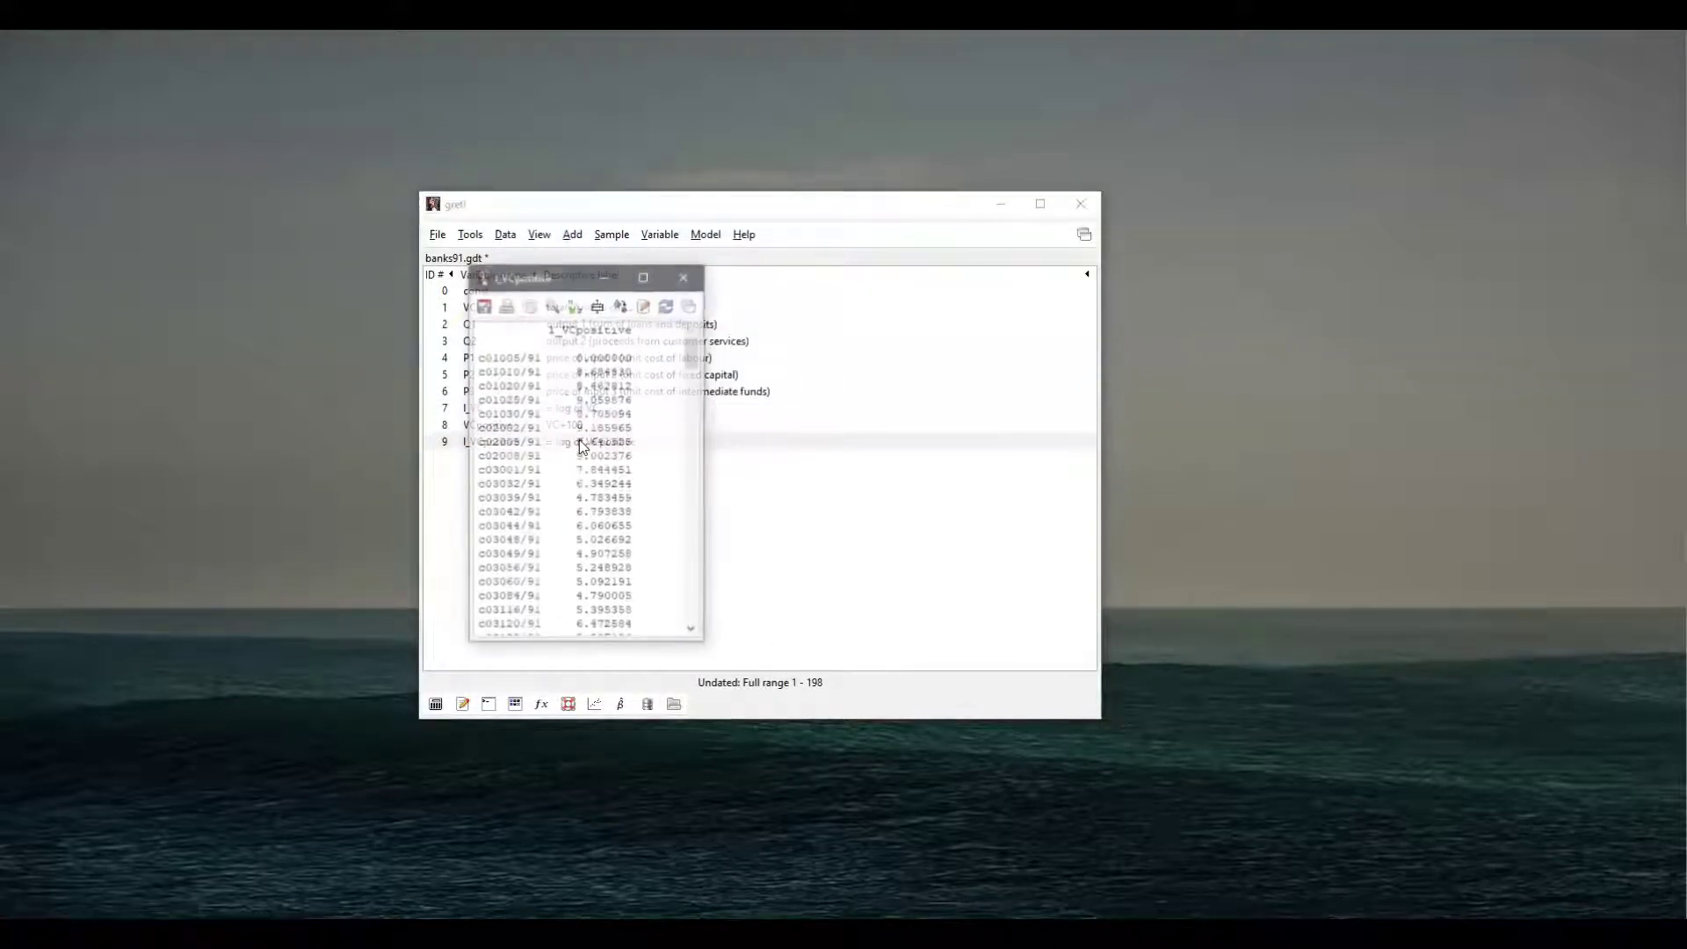
pyautogui.moveTo(492, 357); pyautogui.dragTo(689, 604)
pyautogui.click(638, 361)
pyautogui.click(686, 277)
pyautogui.click(609, 424)
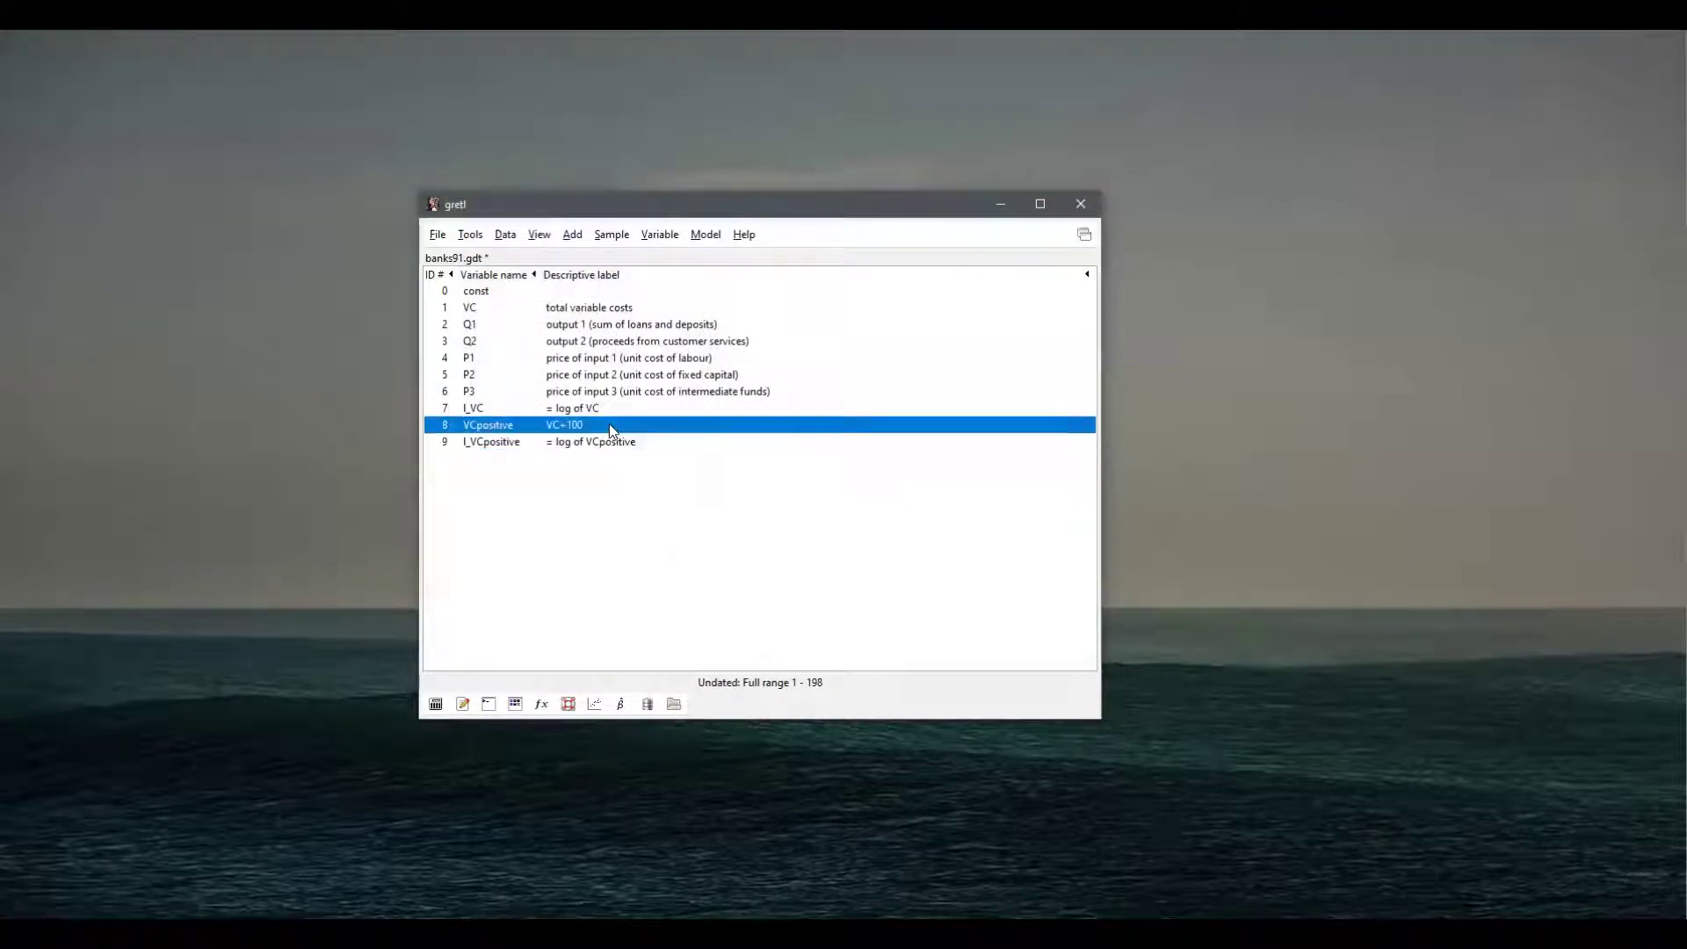
pyautogui.click(615, 235)
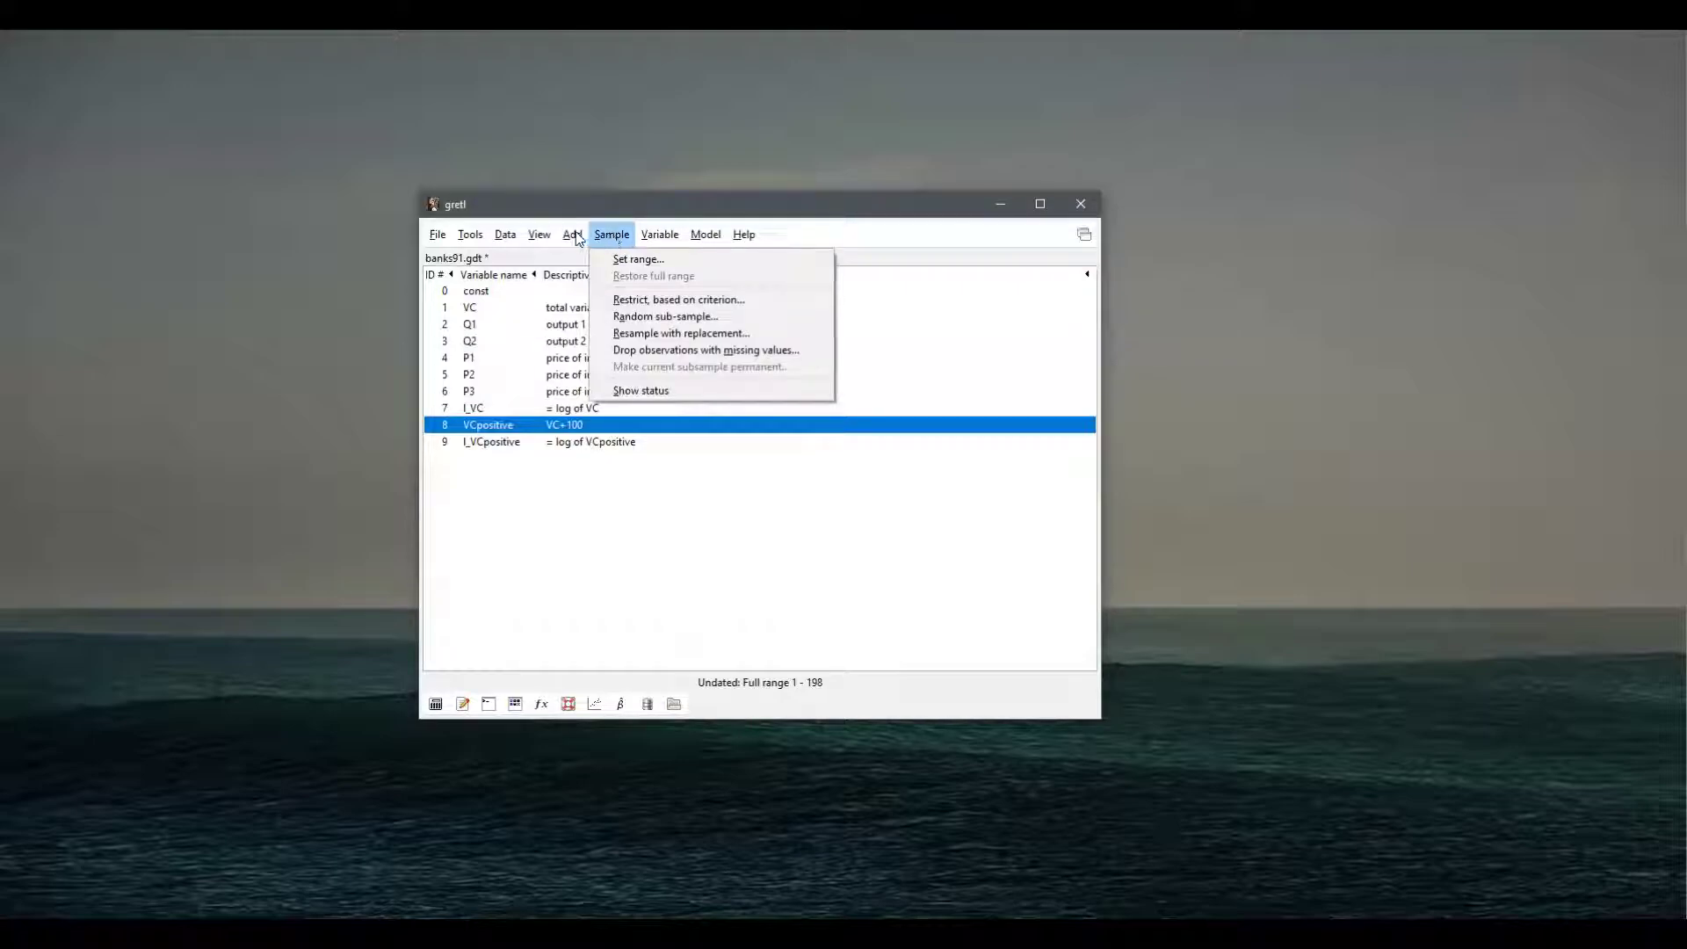
pyautogui.click(572, 236)
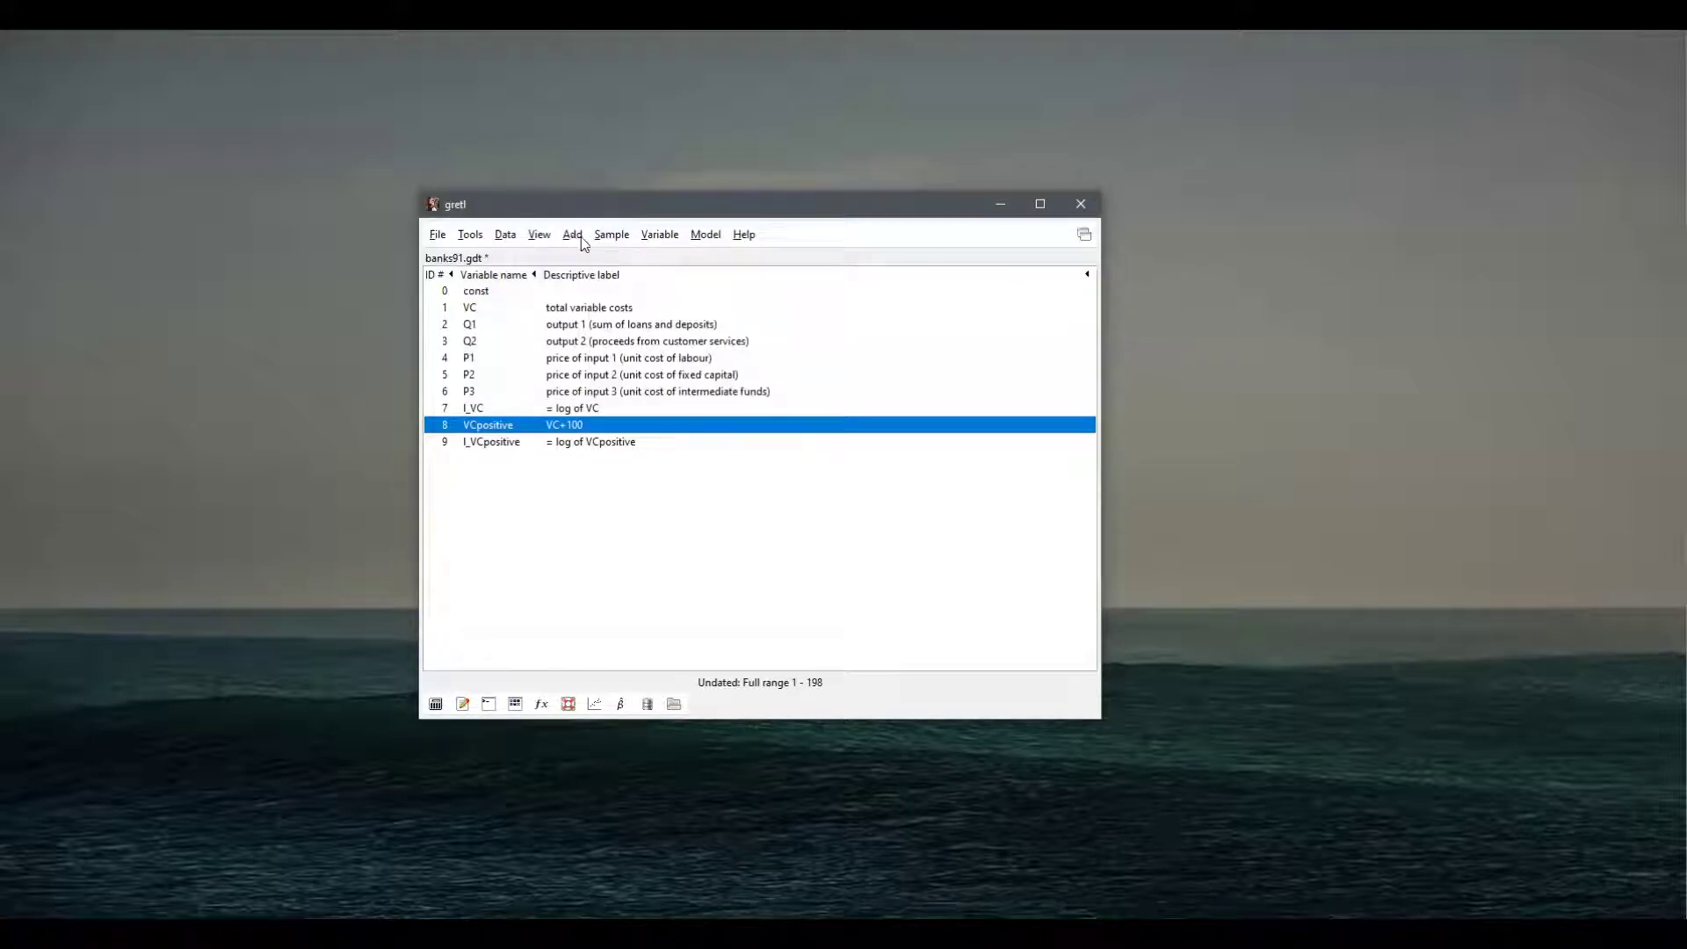